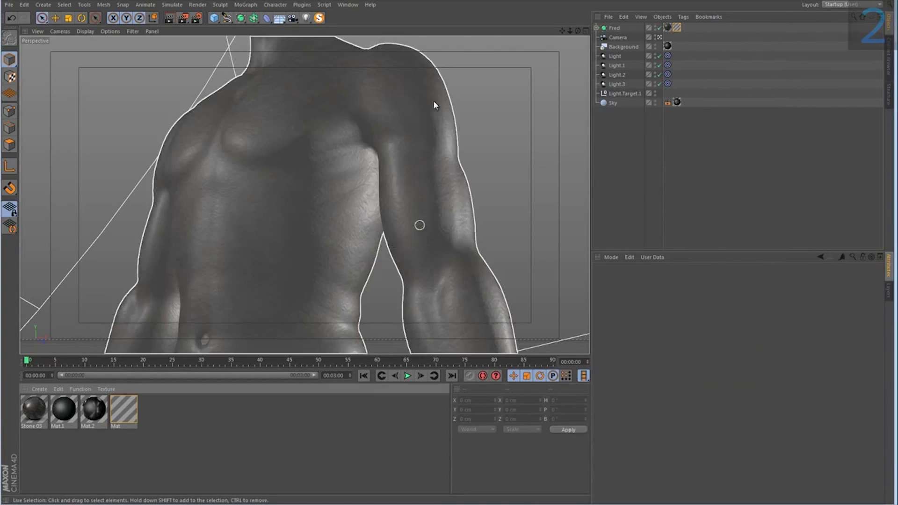
- Browse the Humans presets in the Content Browser, then play the Fred frosting animation
click(347, 4)
click(370, 57)
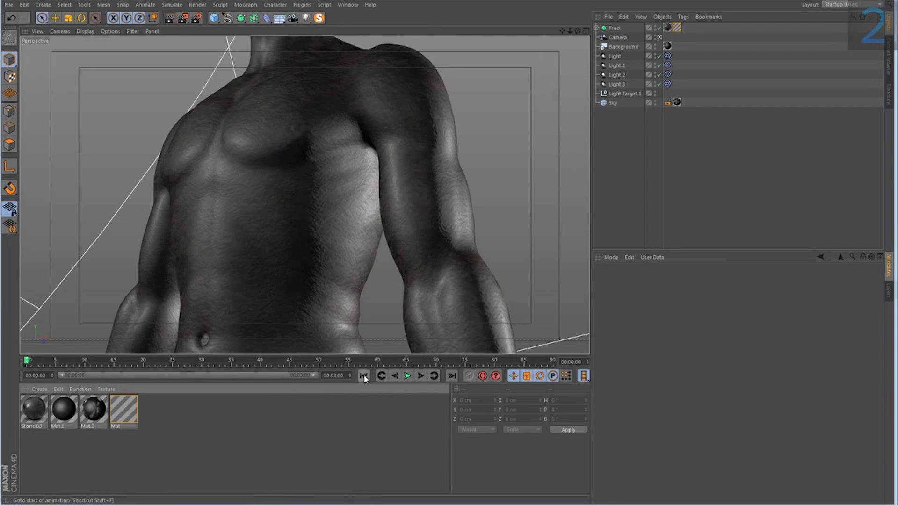
click(411, 378)
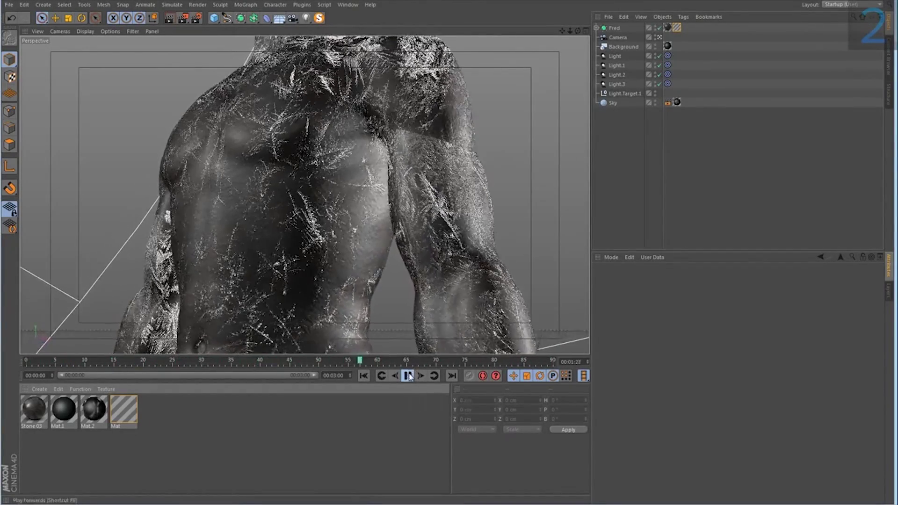
- Stop playback, create a new material Mat.3, and start loading an image into its Color texture
click(408, 377)
double_click(230, 433)
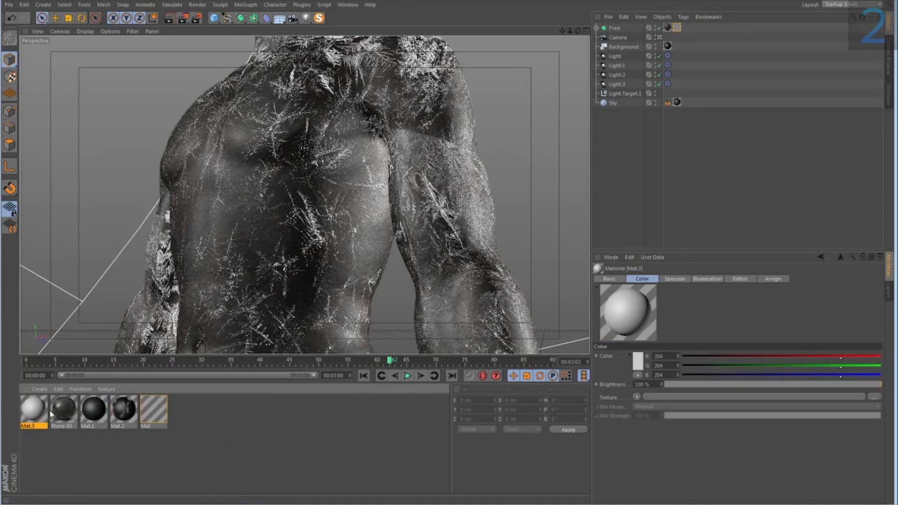
double_click(34, 410)
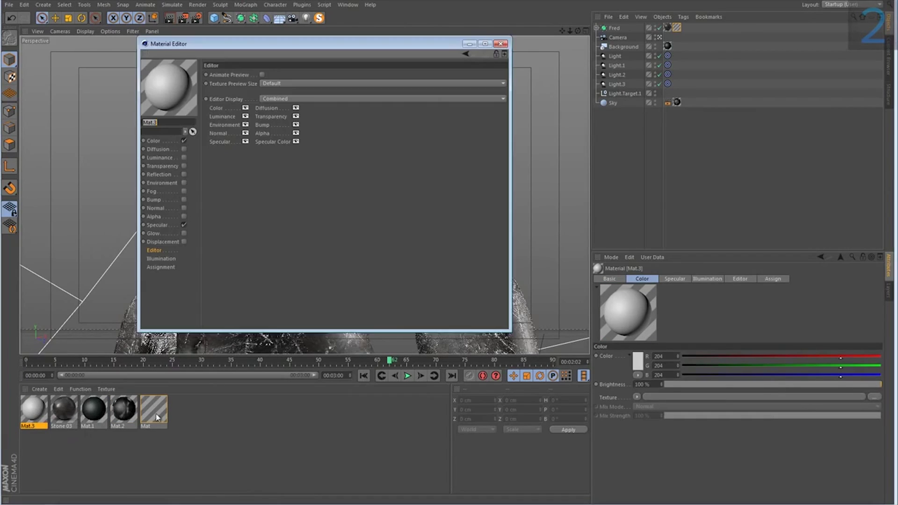
click(154, 141)
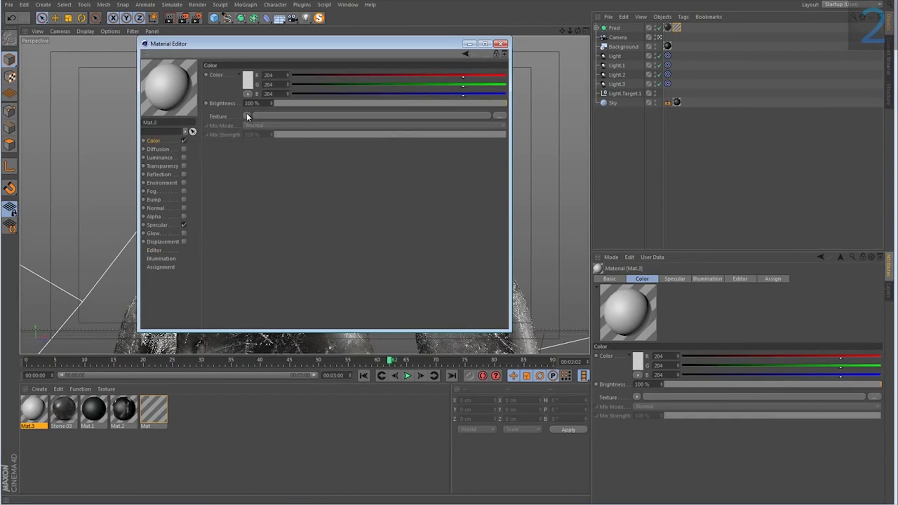
click(247, 115)
click(282, 137)
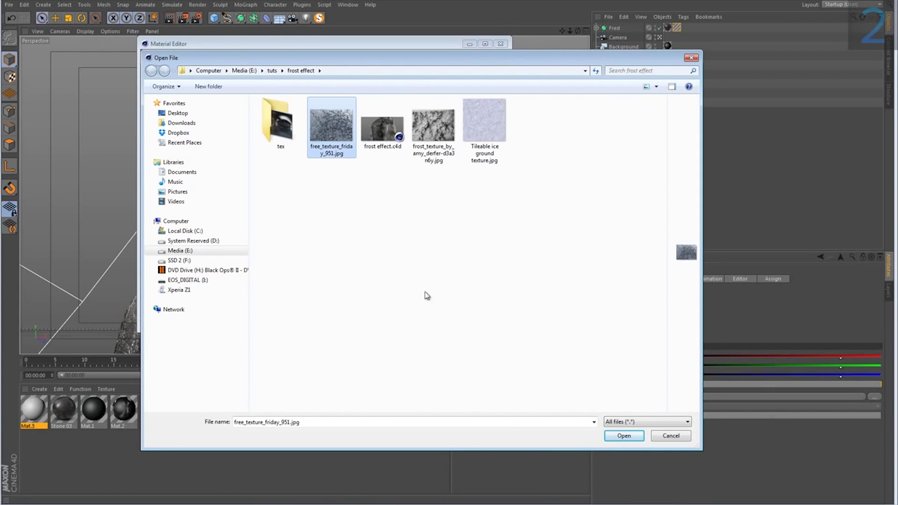
- Choose free_texture_friday_951.jpg as Mat.3's Color texture
right_click(334, 135)
click(312, 178)
click(622, 436)
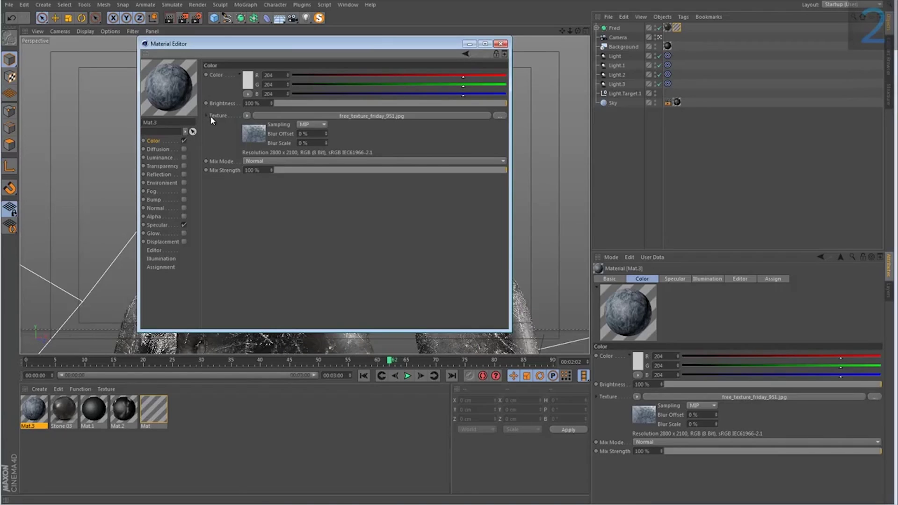
- Wrap the Color channel's frost image in a Filter shader with Colorize enabled
click(247, 115)
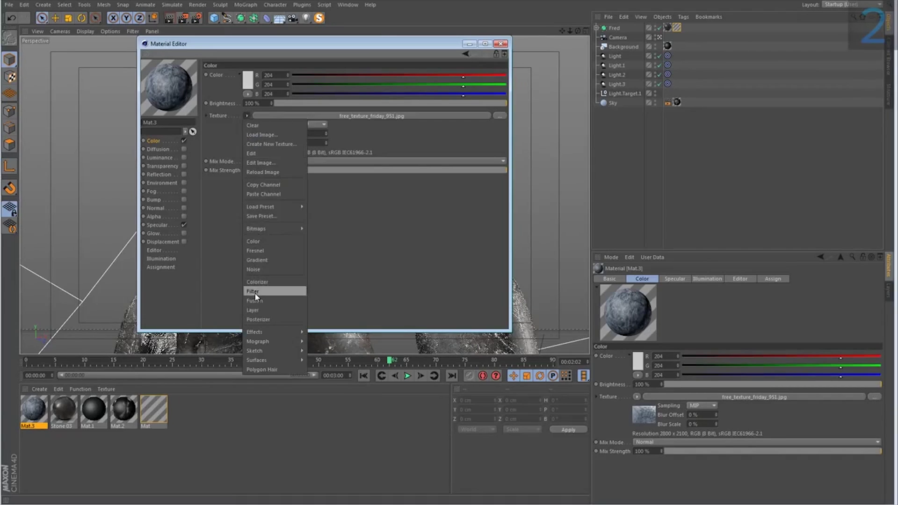
click(256, 292)
click(251, 137)
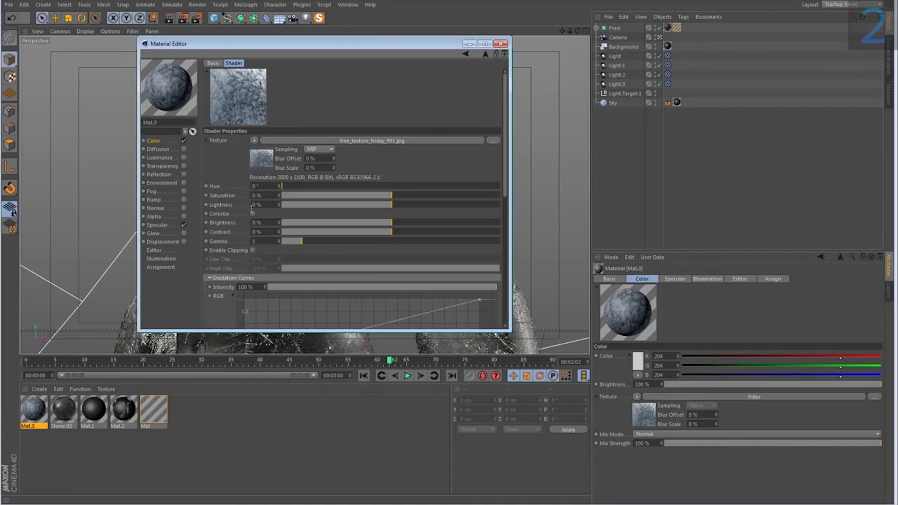
click(252, 213)
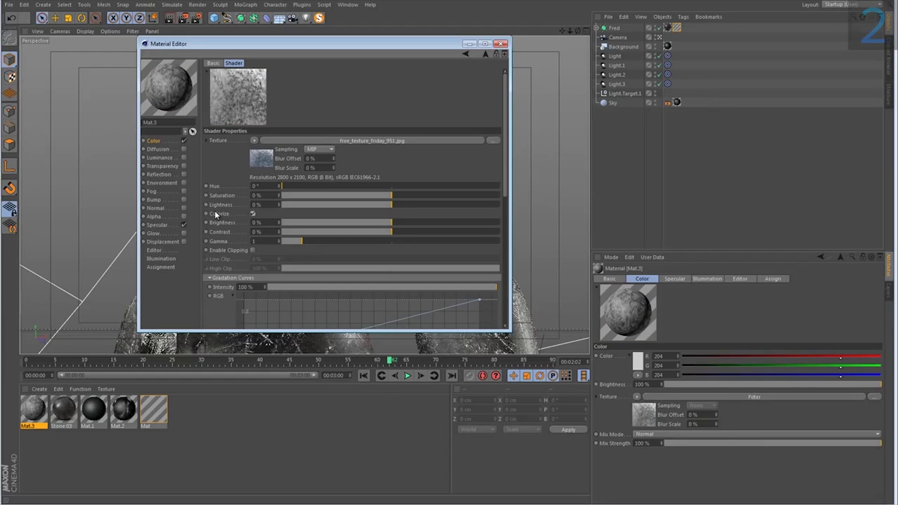
- Copy the Color Filter shader and paste it into the newly enabled Alpha channel texture
click(168, 140)
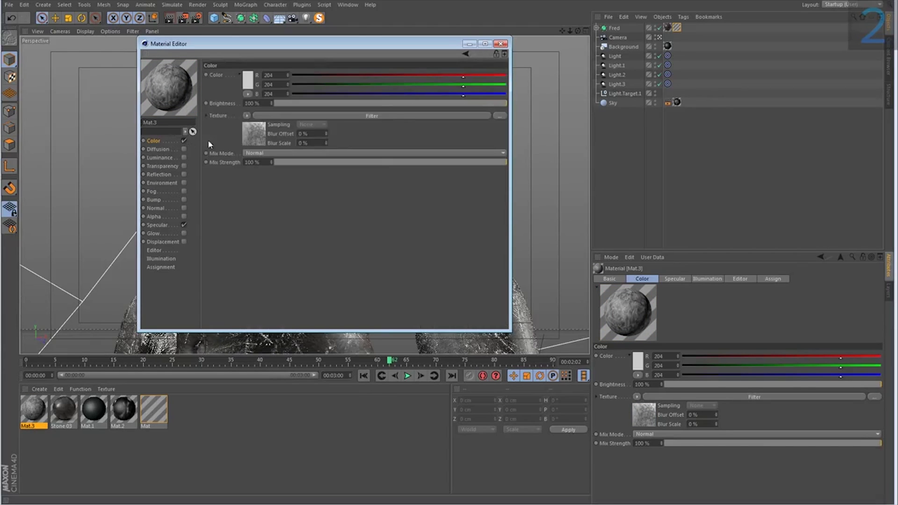
click(246, 116)
click(269, 167)
click(184, 216)
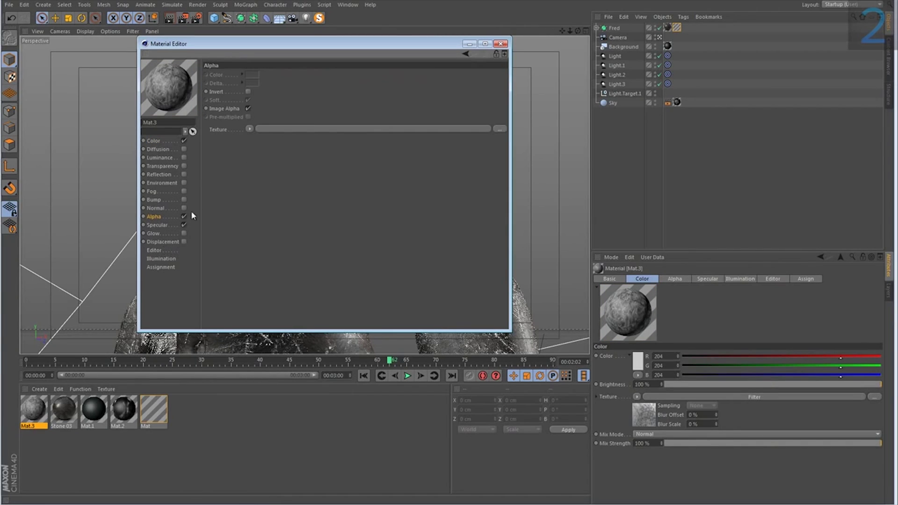
click(251, 130)
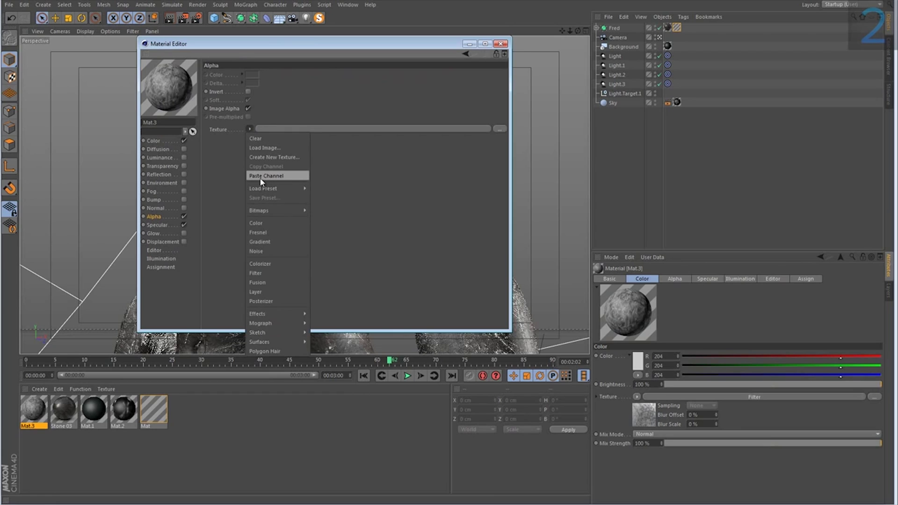
click(260, 180)
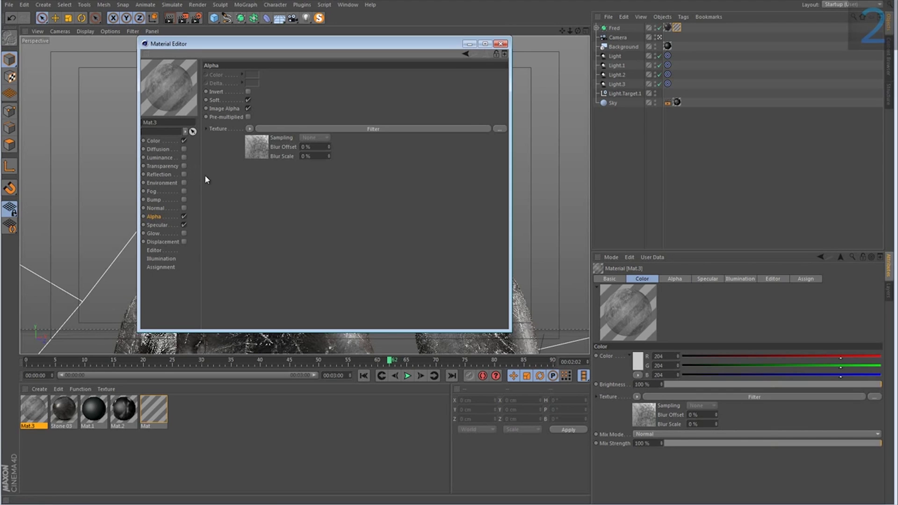
- Close the Material Editor and delete the old Mat material
click(500, 43)
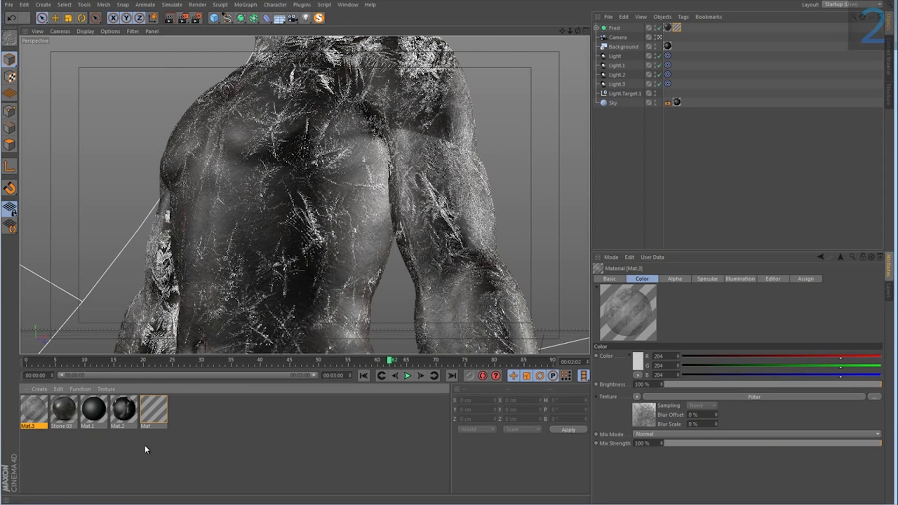
click(149, 411)
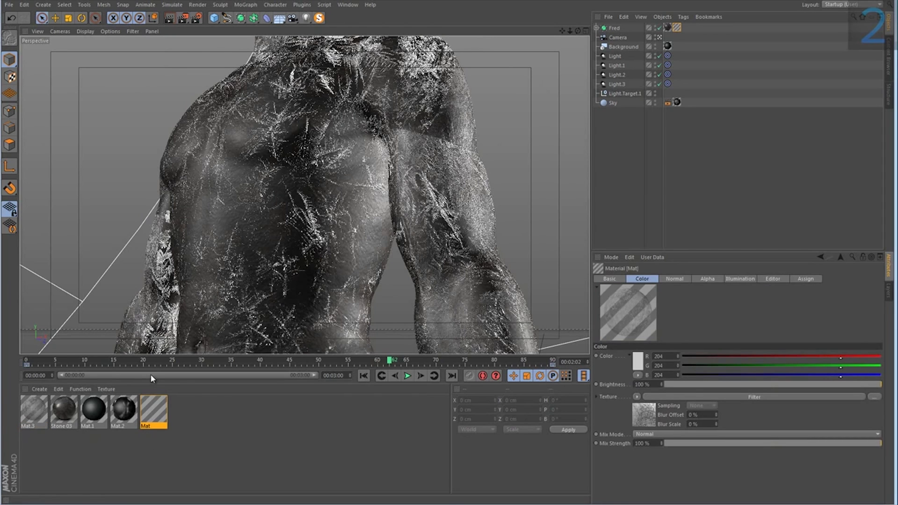
mouse_move(154, 412)
mouse_down()
mouse_move(553, 187)
mouse_move(423, 217)
mouse_move(154, 420)
mouse_up()
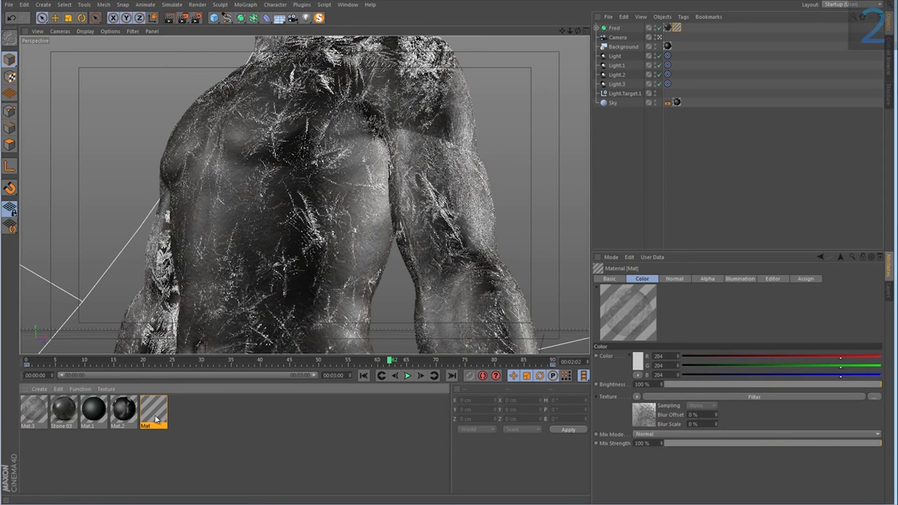
key(Delete)
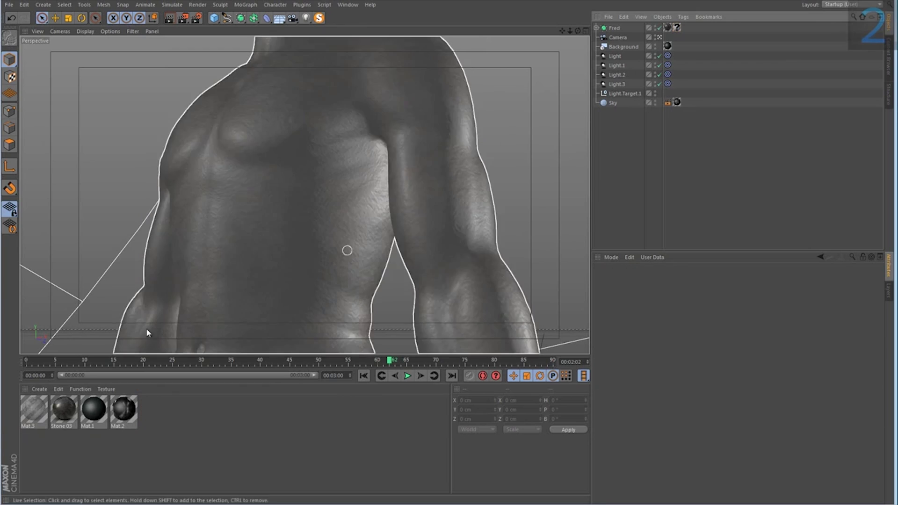
- Apply Mat.3 to Fred and set the texture tag's Length U and V to 33.333%
drag(35, 408, 680, 26)
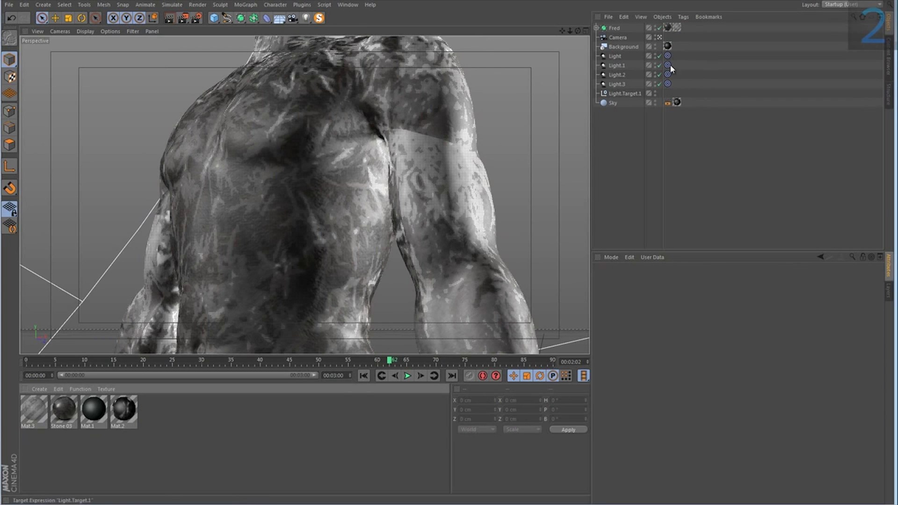
click(677, 26)
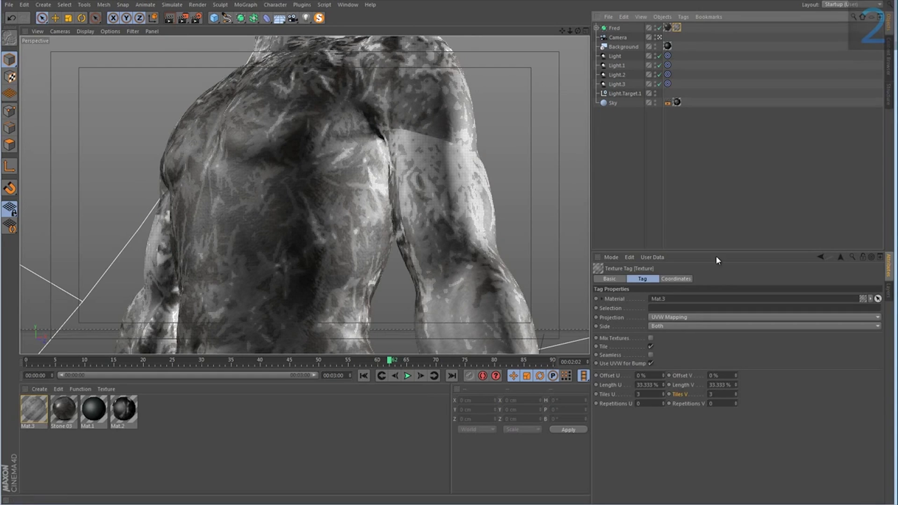
click(661, 383)
click(710, 385)
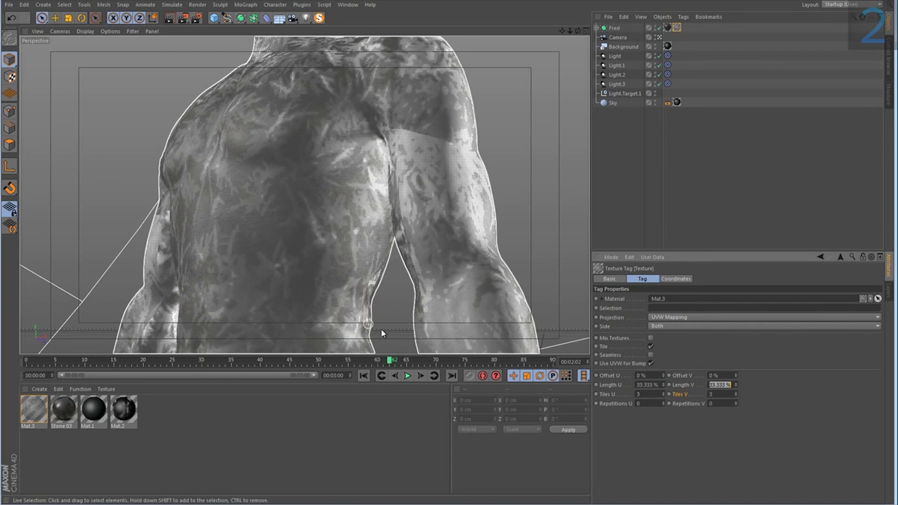
- Render the viewport frame, then reopen Mat.3 in the Material Editor
click(169, 19)
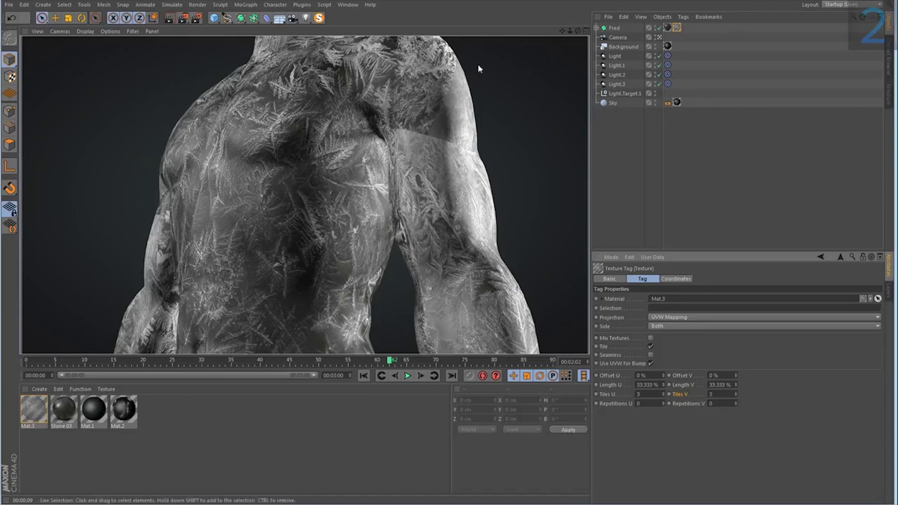
double_click(34, 408)
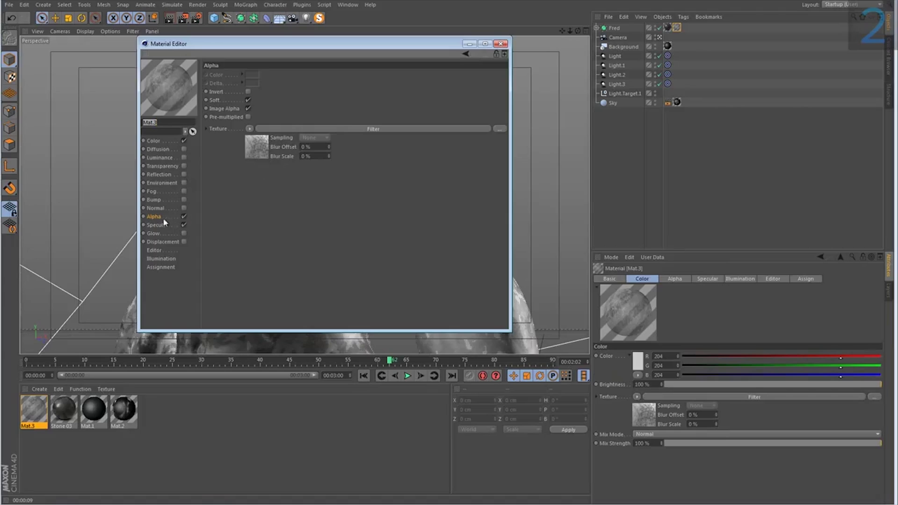
- Set the alpha Filter's Low Clip to 50%, close the editor, and render the viewport with Ctrl+R
click(257, 154)
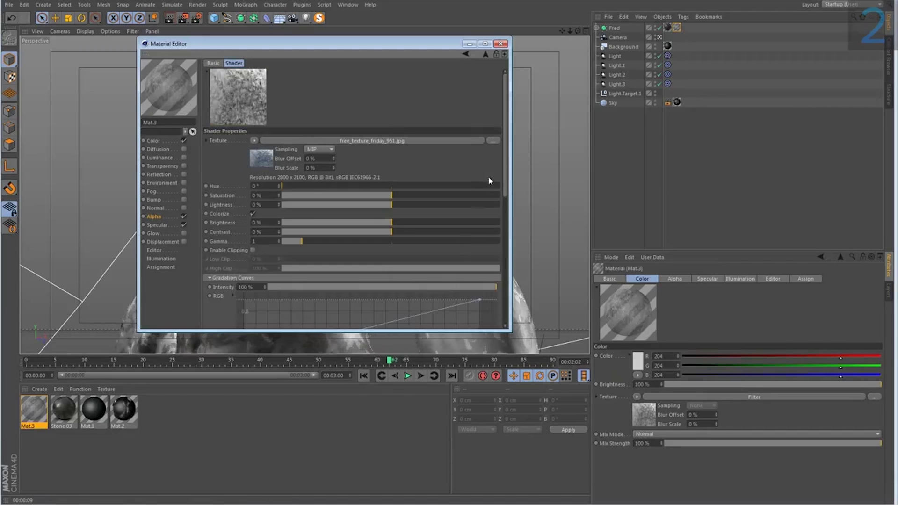
drag(505, 177, 518, 196)
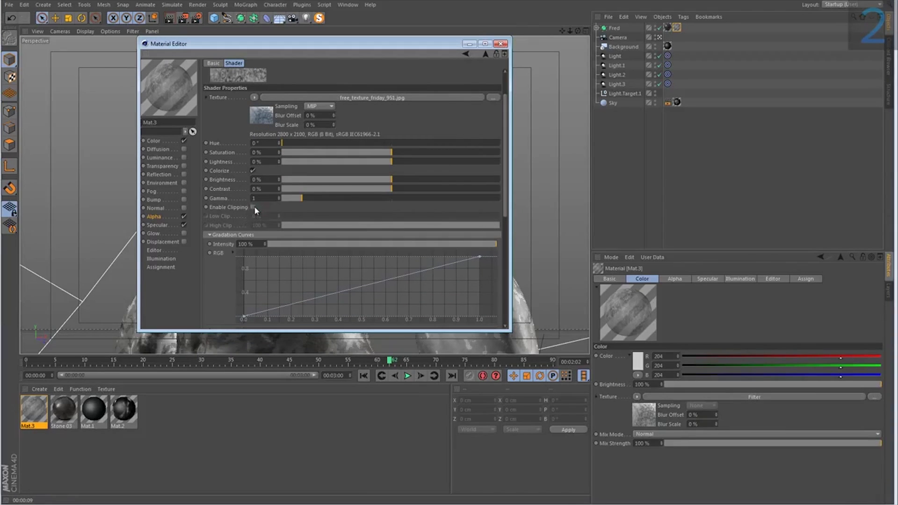
click(253, 207)
drag(253, 44, 238, 96)
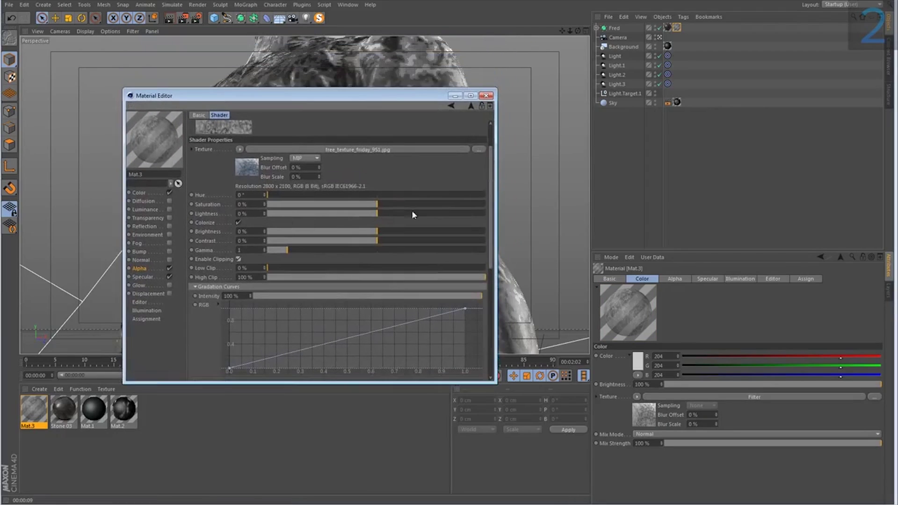
drag(489, 144, 490, 127)
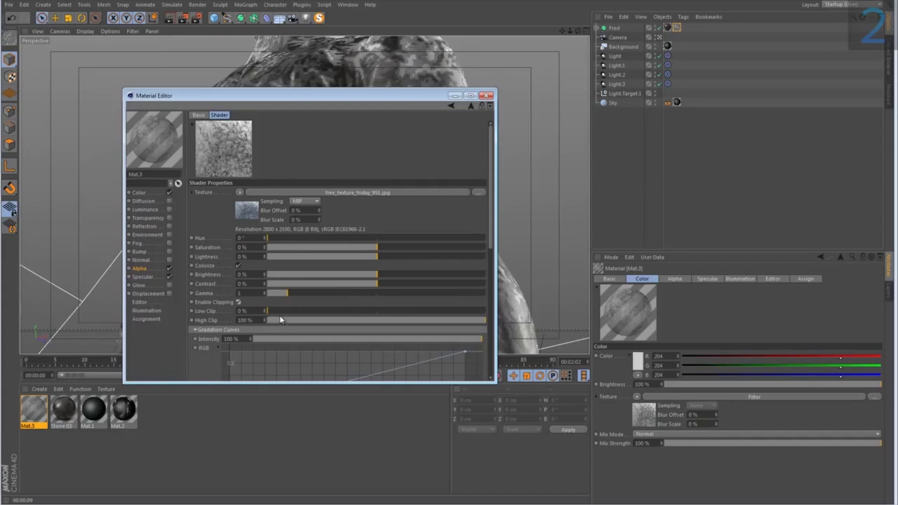
drag(275, 312, 378, 315)
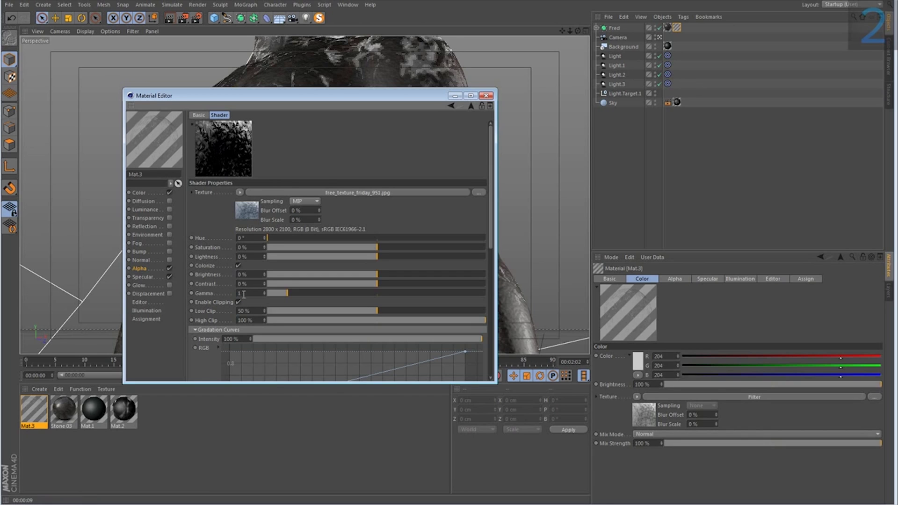
click(487, 96)
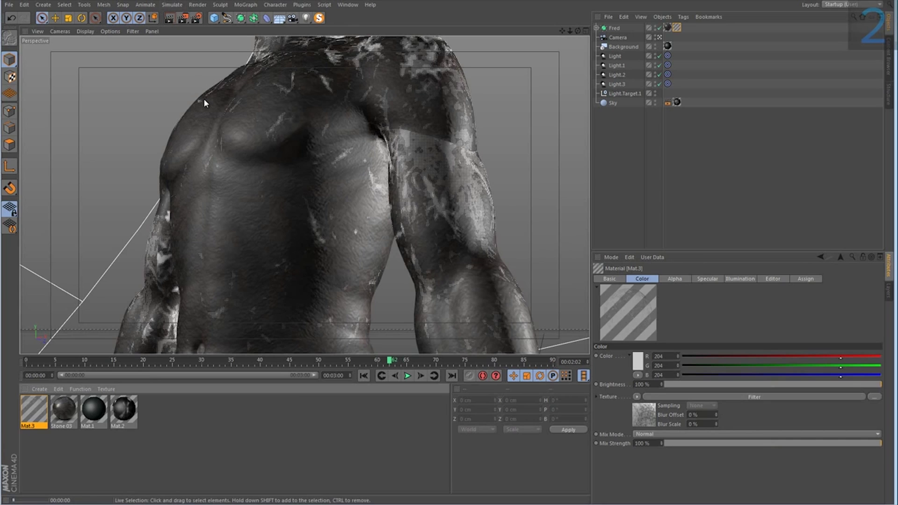
key(ctrl+r)
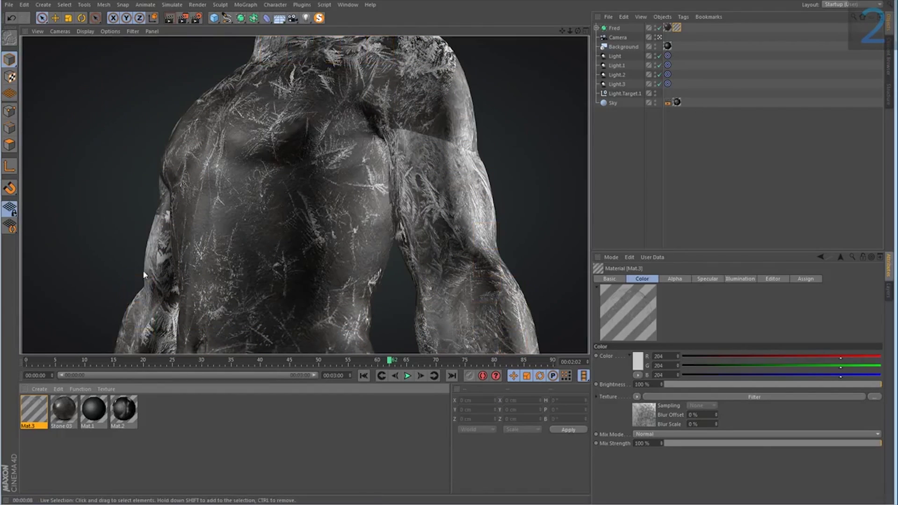
- Keyframe the alpha Filter's Low Clip at 100% on frame 0 and 0% on frame 90
double_click(45, 409)
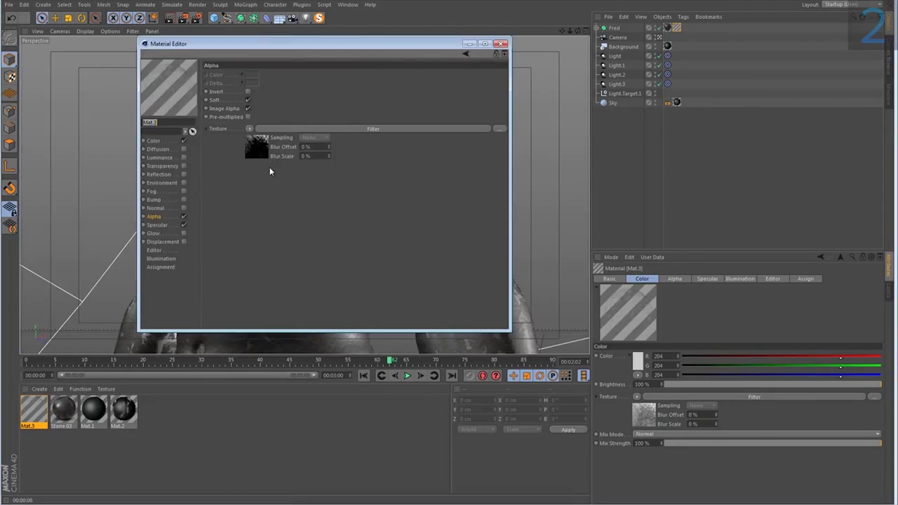
click(261, 146)
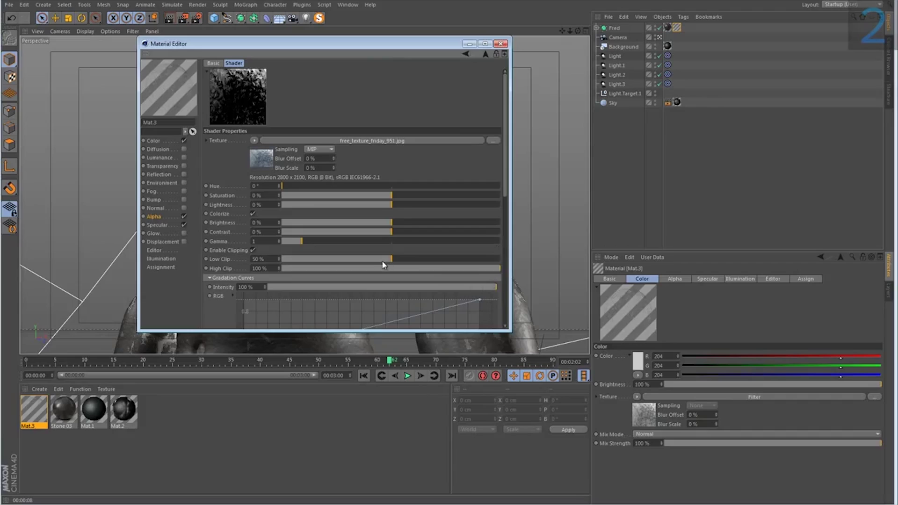
drag(392, 260, 506, 266)
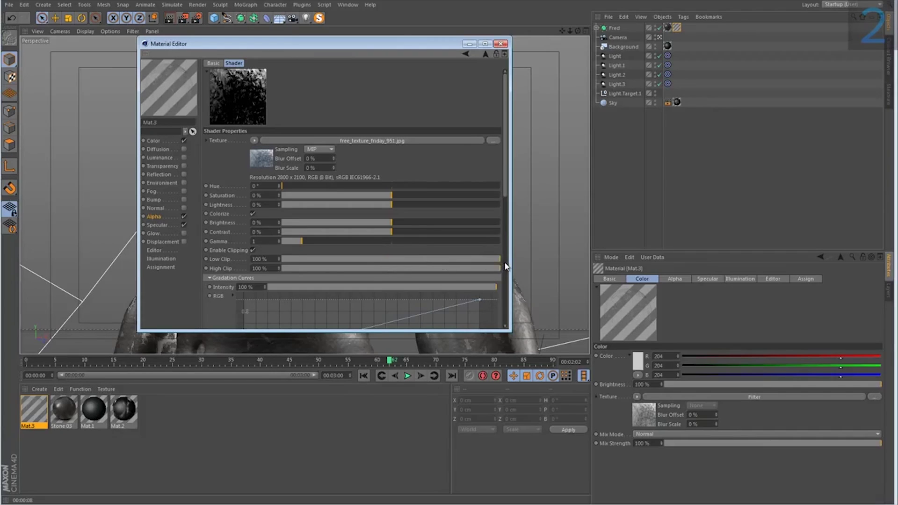
click(206, 260)
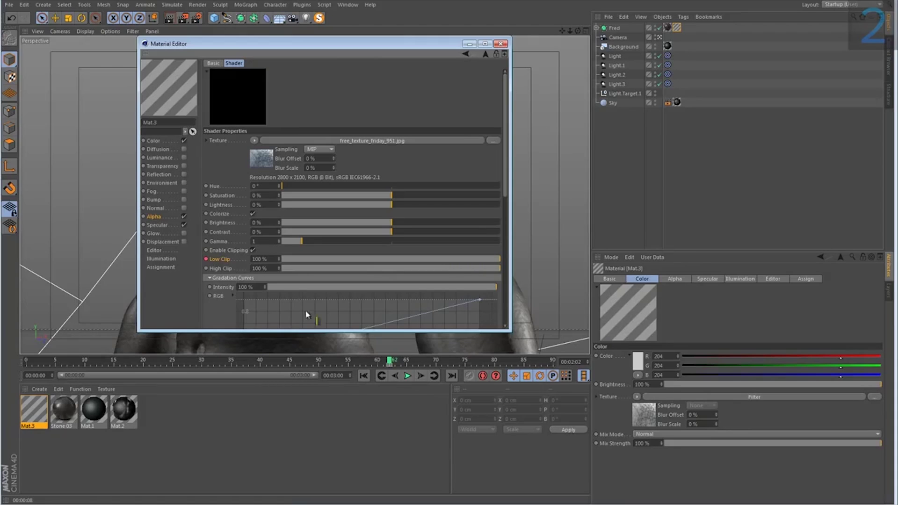
click(393, 363)
drag(392, 362, 14, 360)
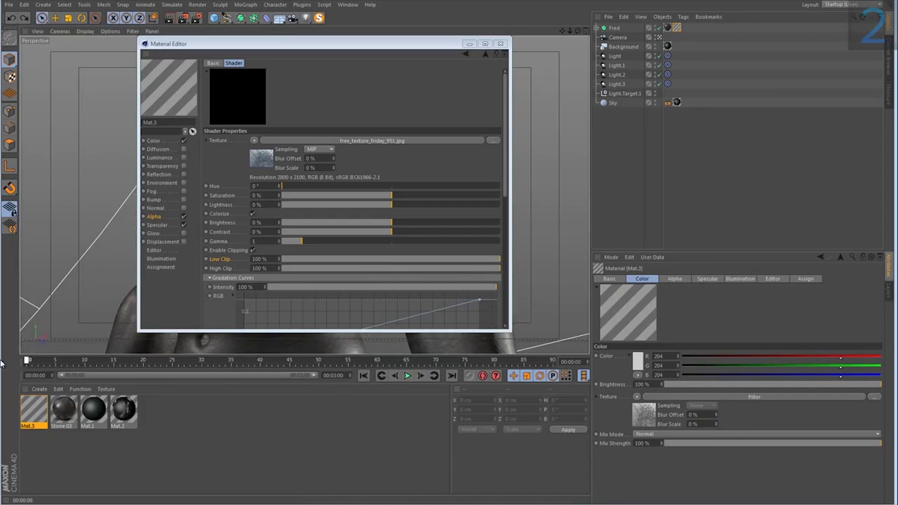
ctrl+click(206, 259)
mouse_move(30, 365)
mouse_down()
mouse_move(310, 346)
mouse_move(561, 346)
mouse_up()
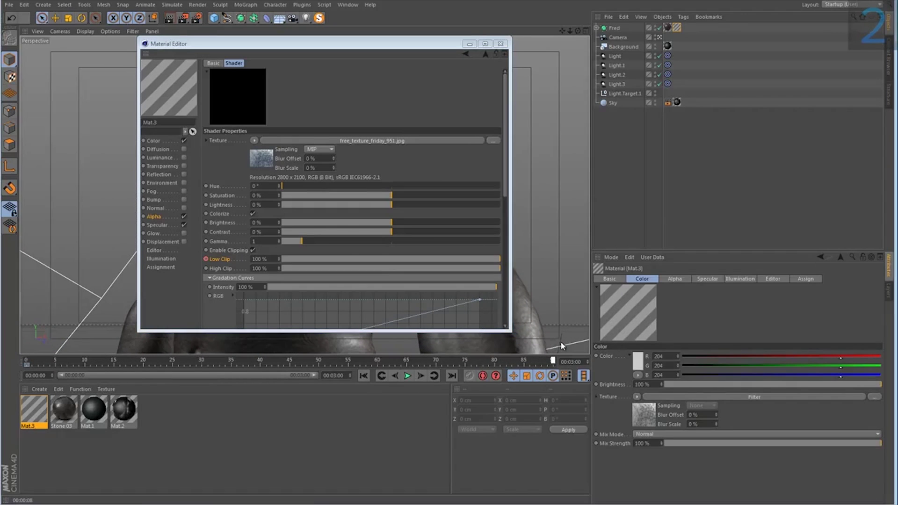
drag(448, 260, 278, 271)
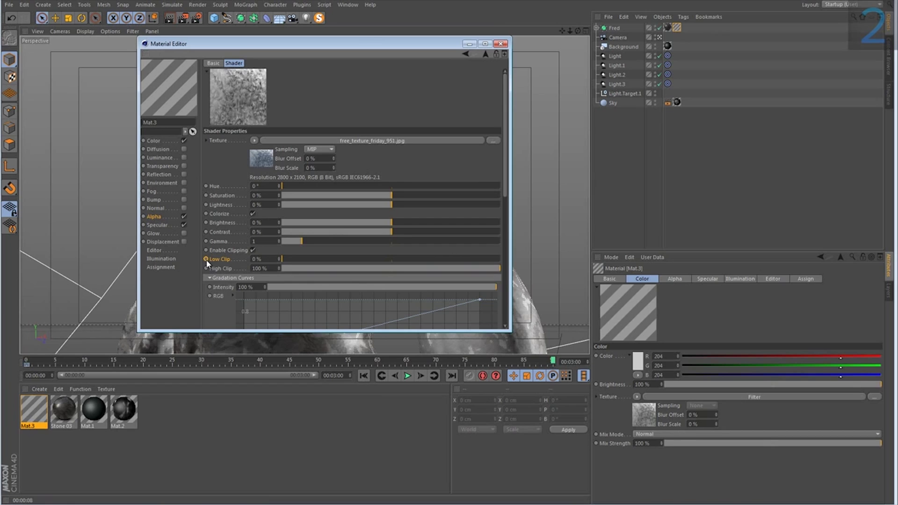
- In the Timeline, expand Filter > Low Clip and set its keys to linear interpolation
click(501, 43)
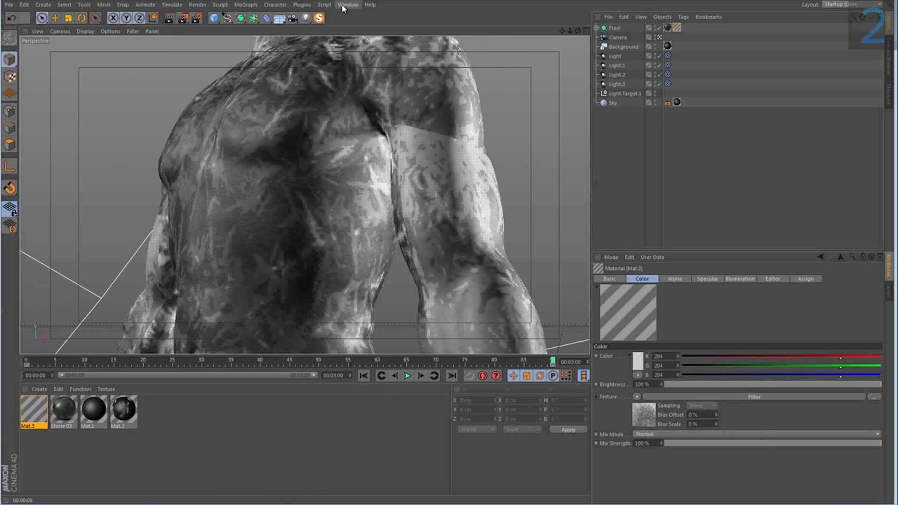
click(346, 5)
click(376, 86)
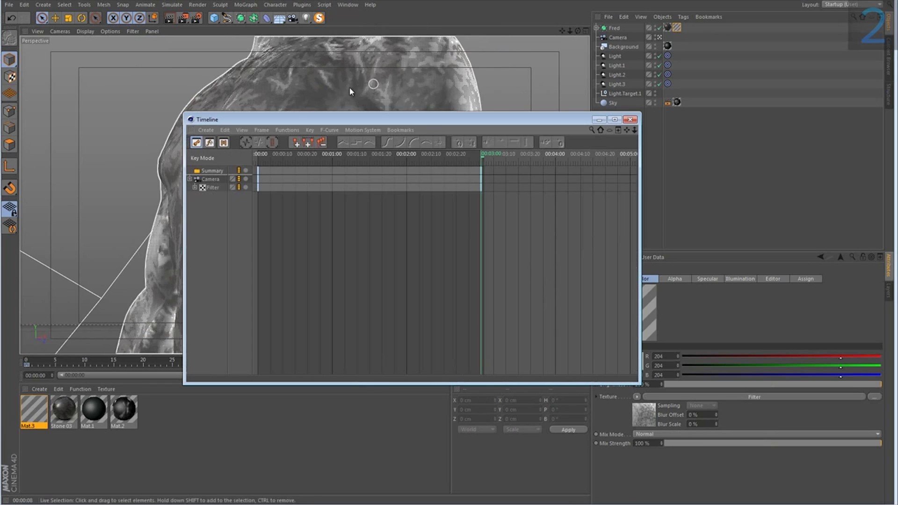
click(195, 188)
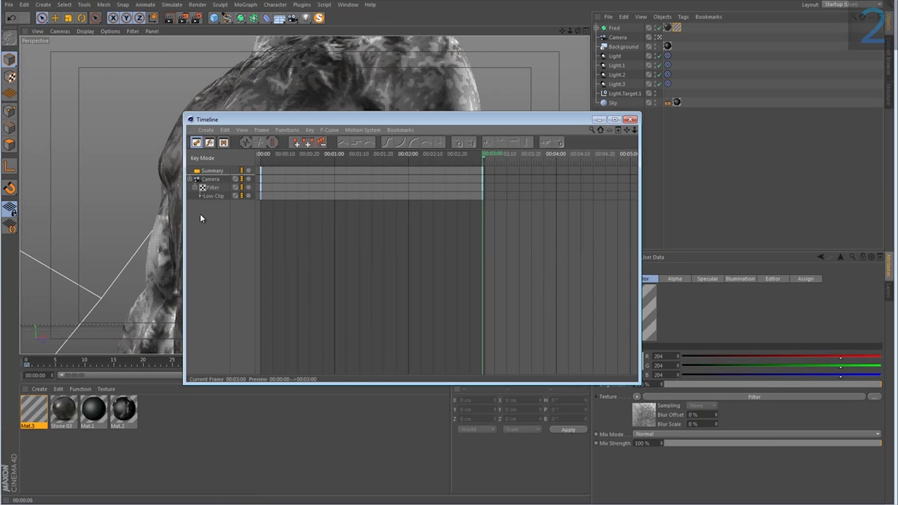
click(200, 196)
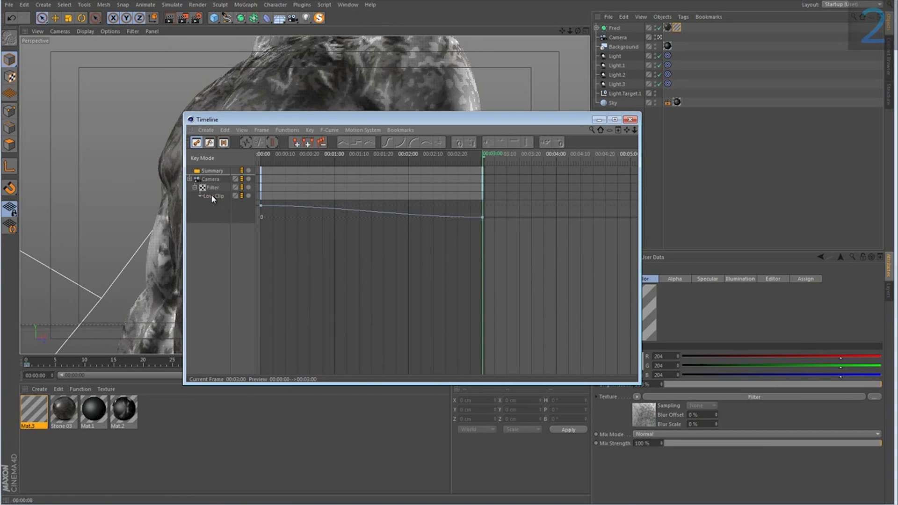
click(212, 194)
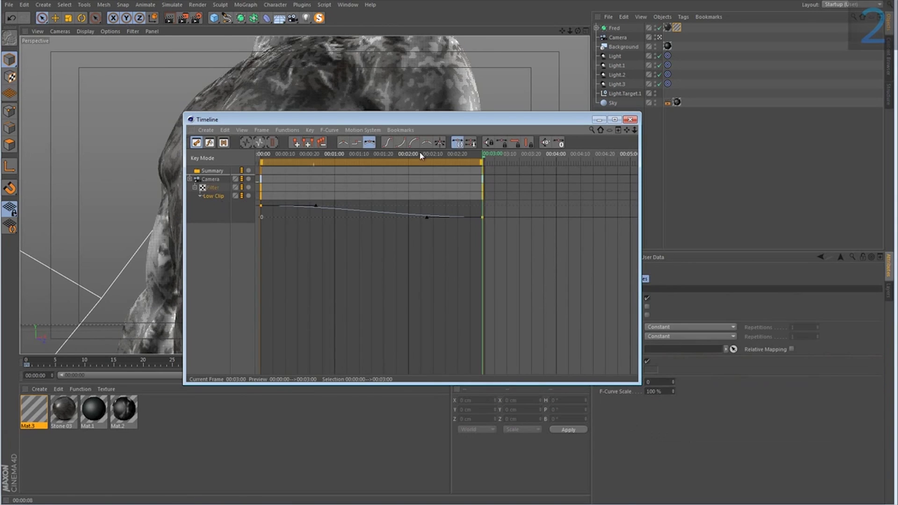
click(345, 143)
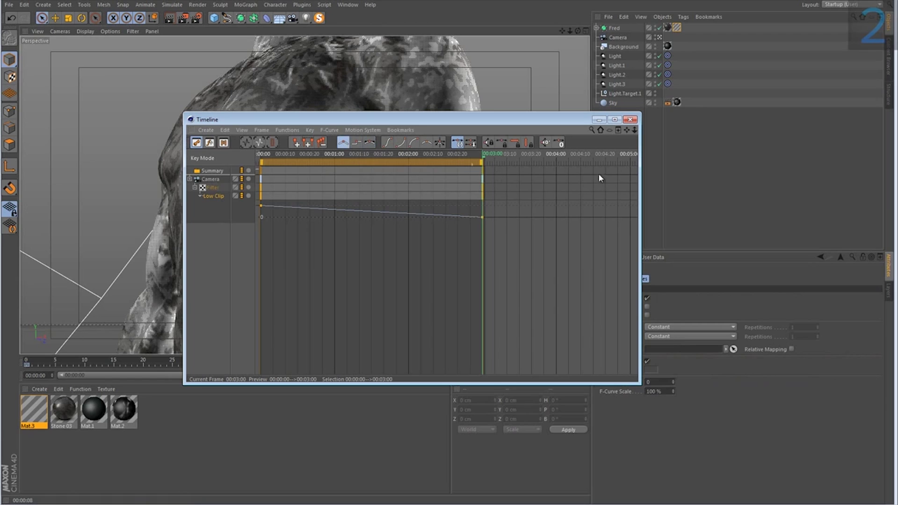
- Close the Timeline, play the animation from frame 0, then stop at frame 71
click(631, 121)
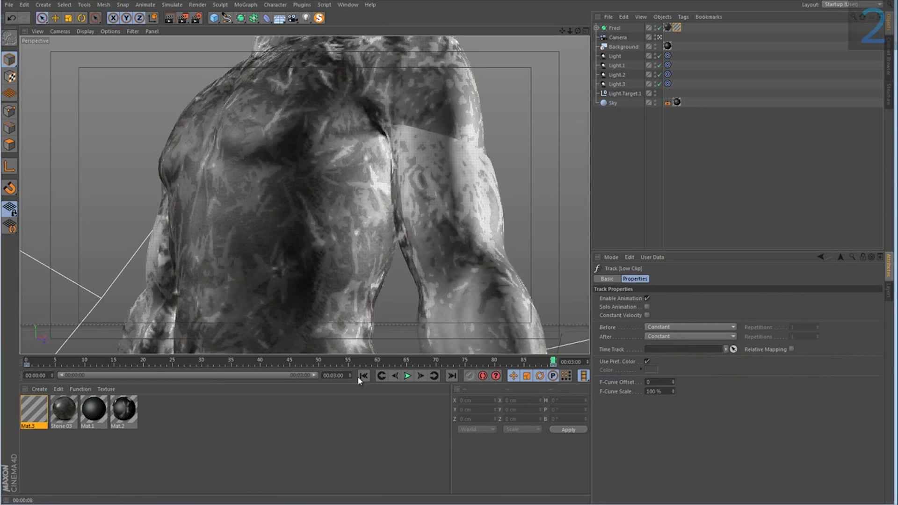
click(362, 376)
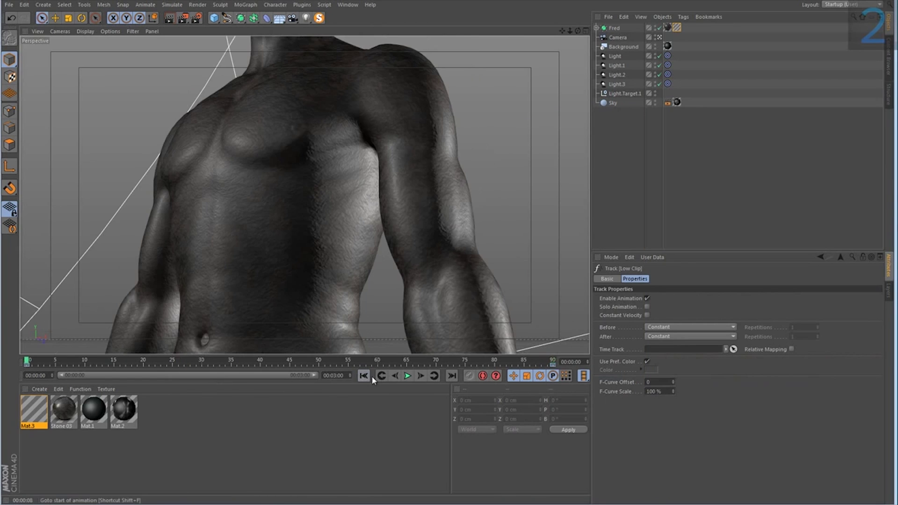
click(408, 376)
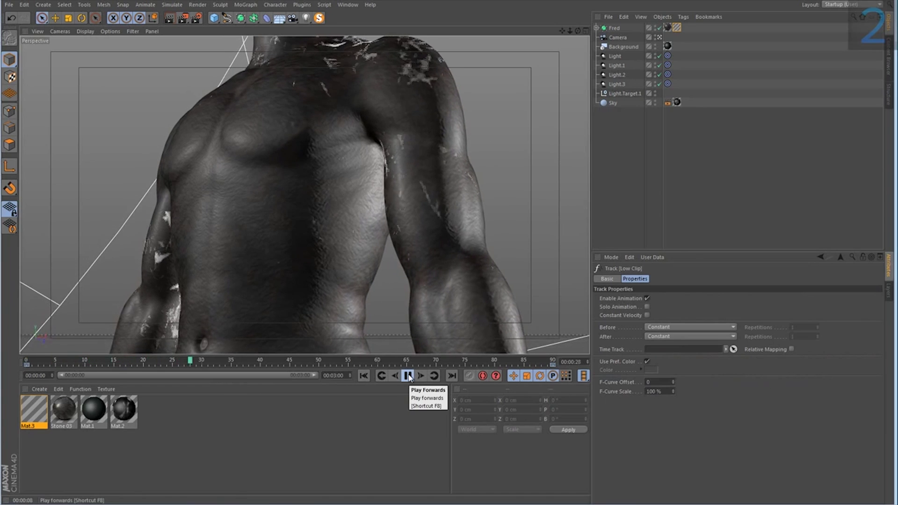
click(408, 376)
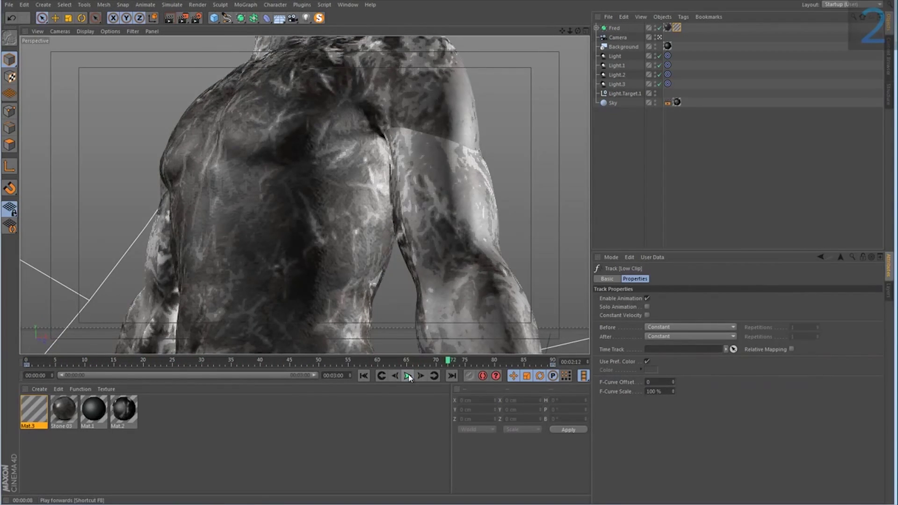
click(408, 376)
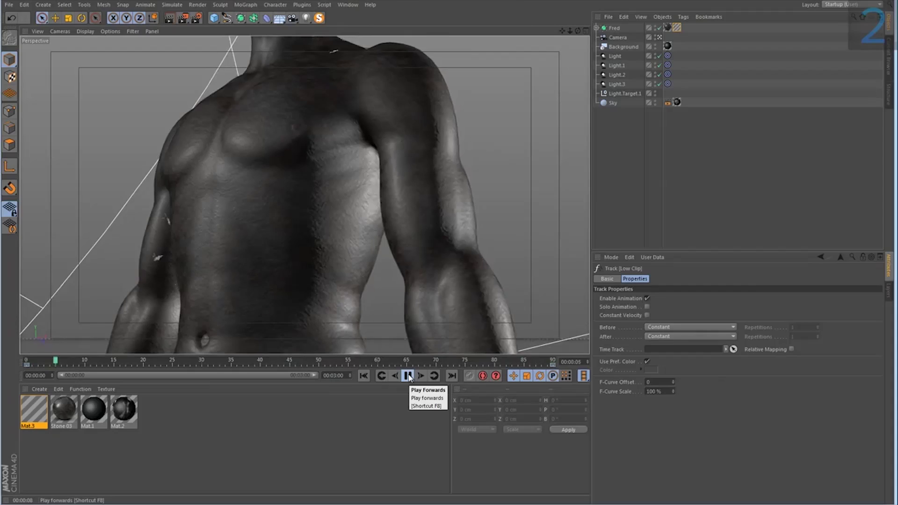
click(408, 376)
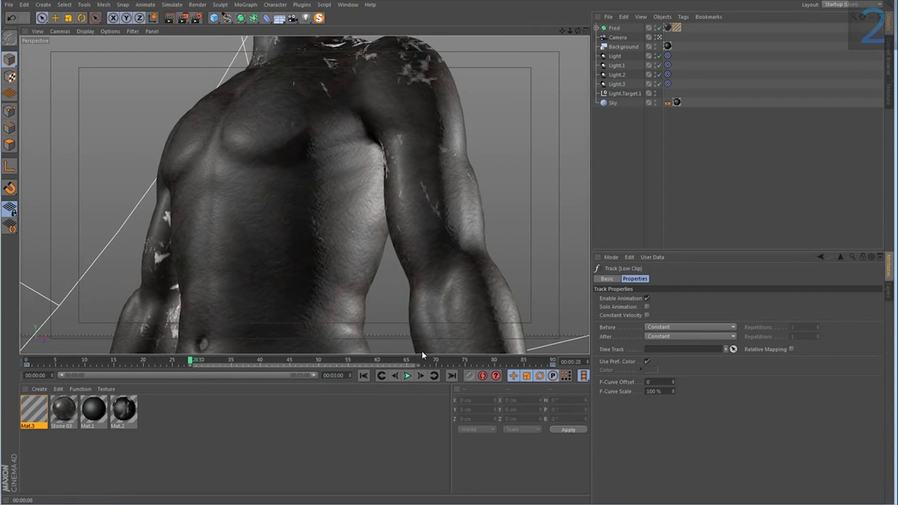
click(441, 361)
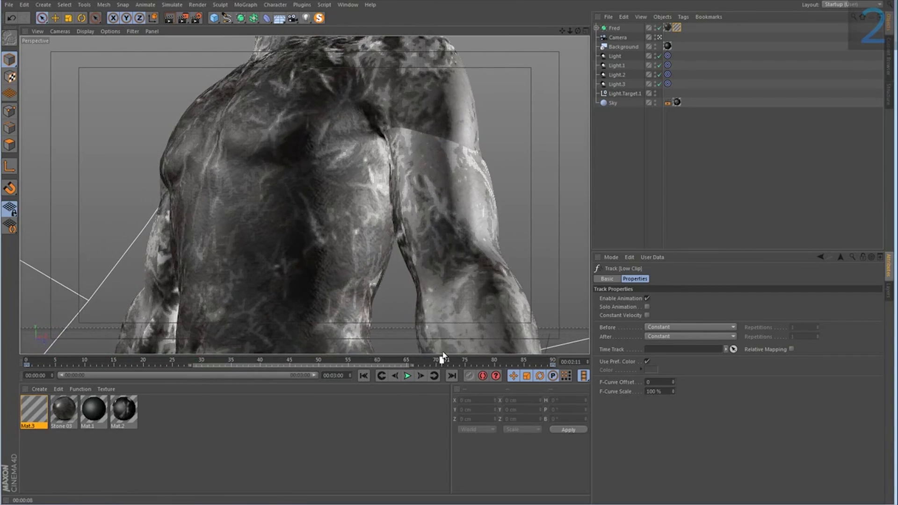
- Set Mat.3's Editor Texture Preview Size to 1024x1024 and close the Material Editor
double_click(41, 412)
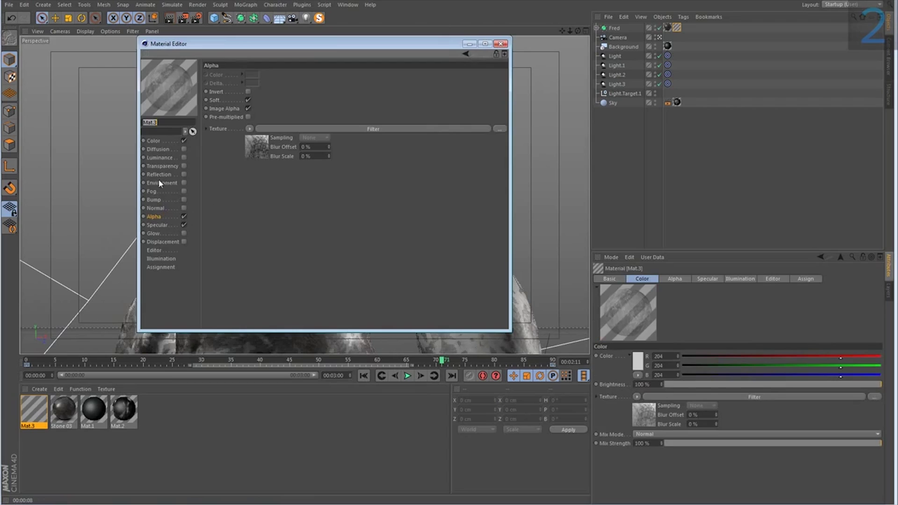
click(153, 250)
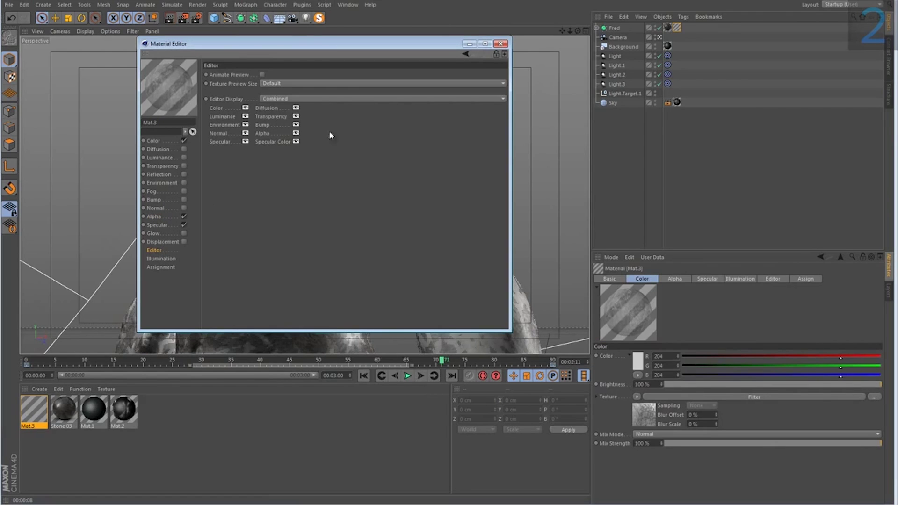
click(282, 84)
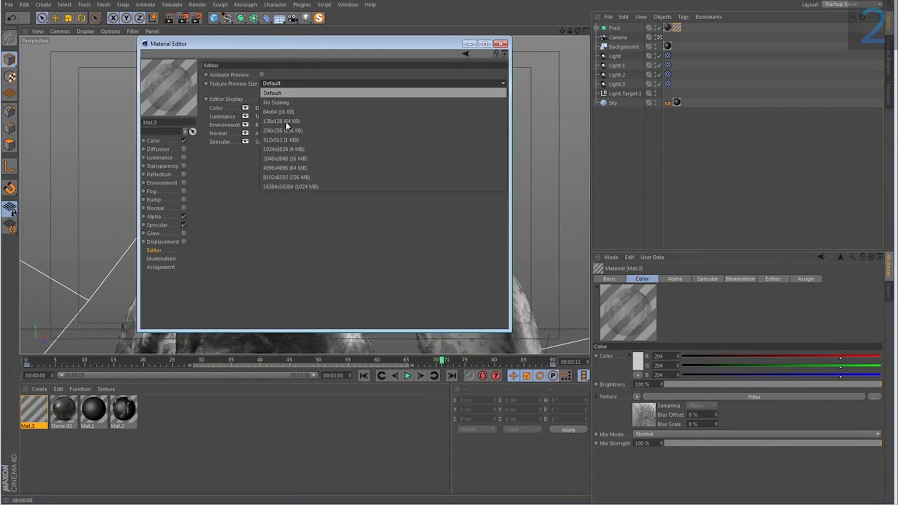
click(296, 150)
click(500, 44)
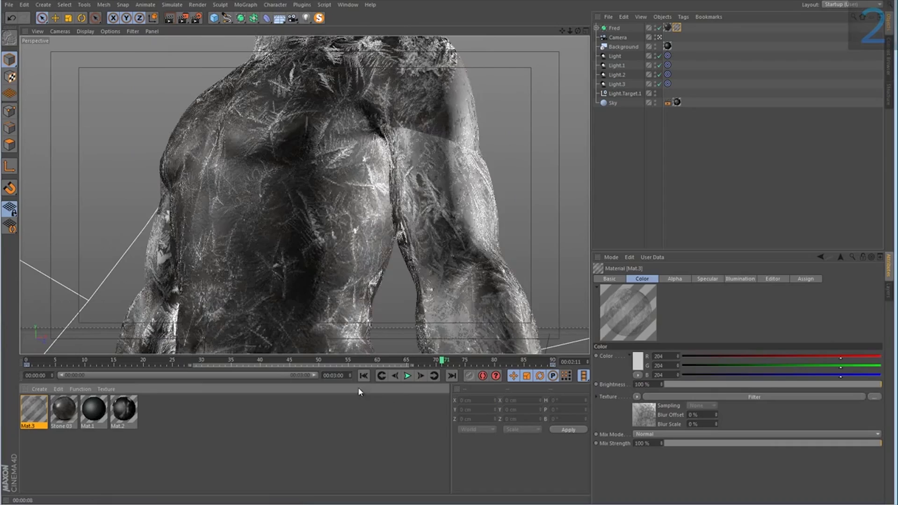
- Play the frost animation, then scrub from about frame 42 to frame 78
click(406, 376)
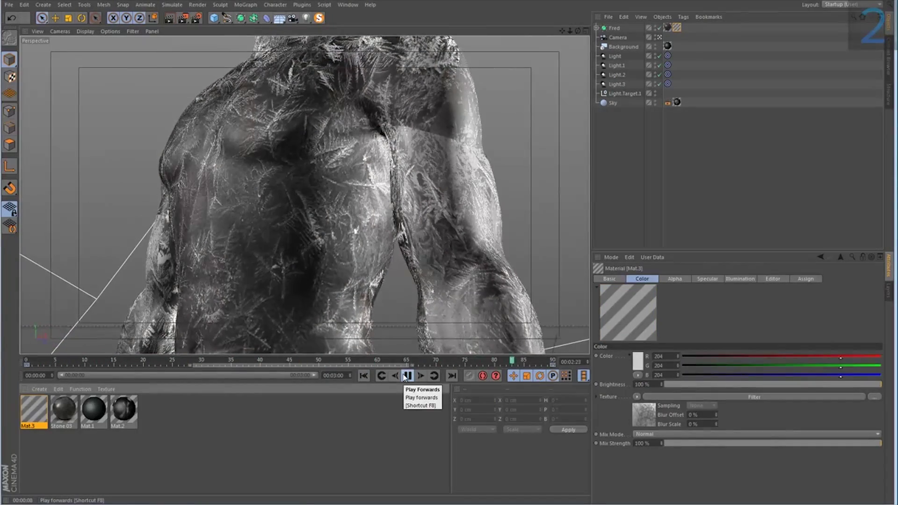
click(407, 376)
drag(374, 363, 266, 368)
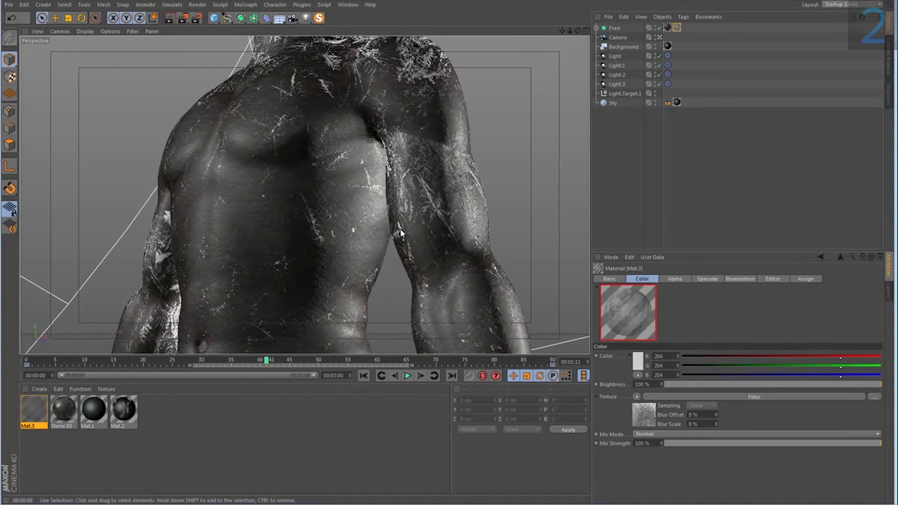
click(419, 213)
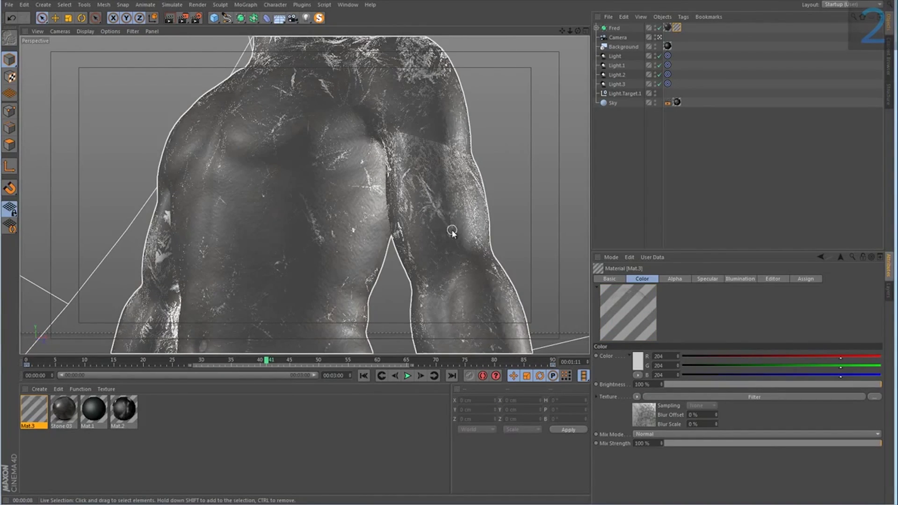
drag(270, 365, 607, 369)
- Open Mat.3 and inspect the Alpha channel's Filter shader clip settings
double_click(34, 411)
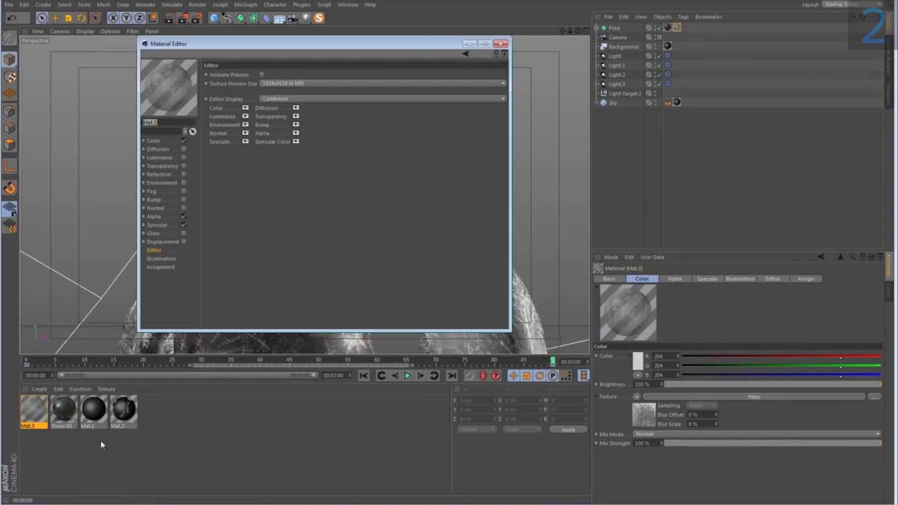
click(168, 216)
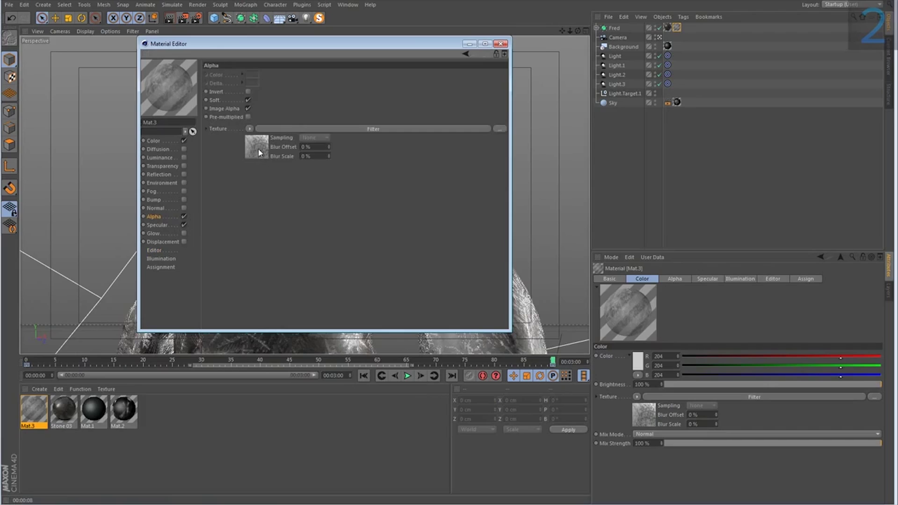
click(258, 148)
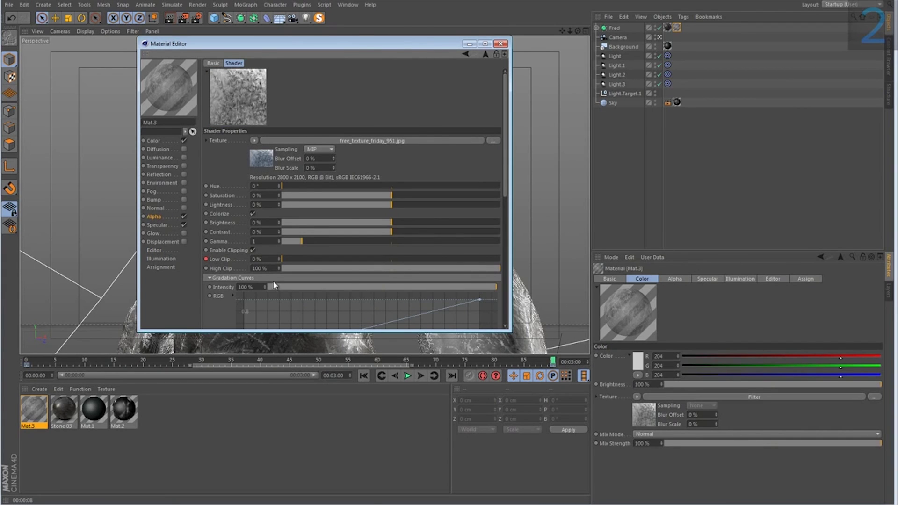
click(500, 44)
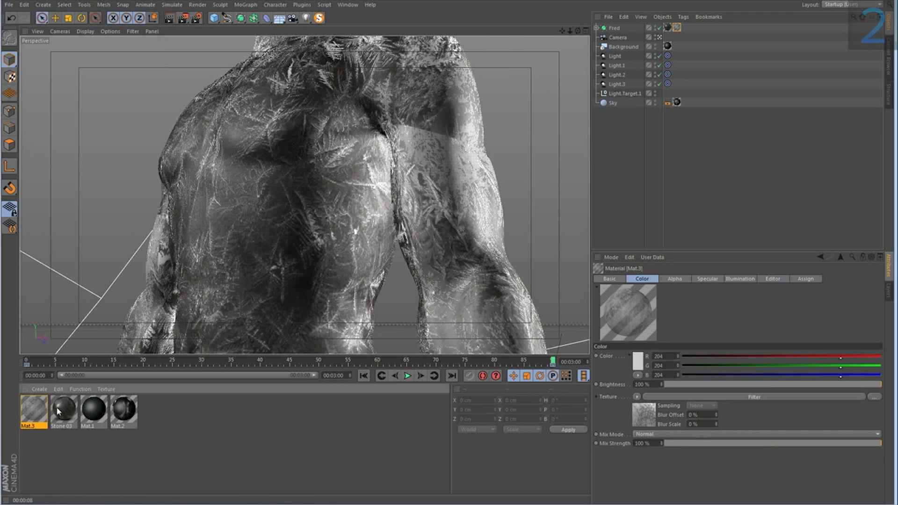
- Reopen Mat.3 and copy the frost Filter texture from its Color channel
double_click(42, 407)
click(153, 141)
click(246, 115)
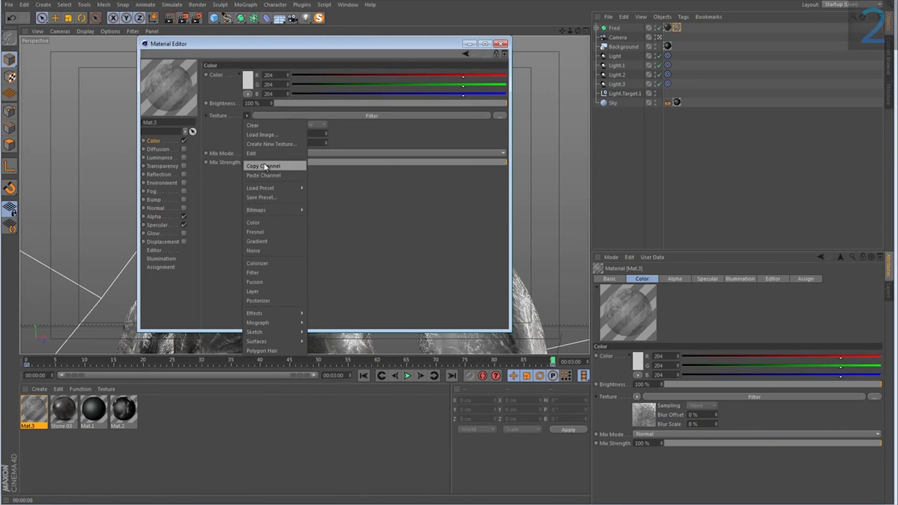
click(293, 194)
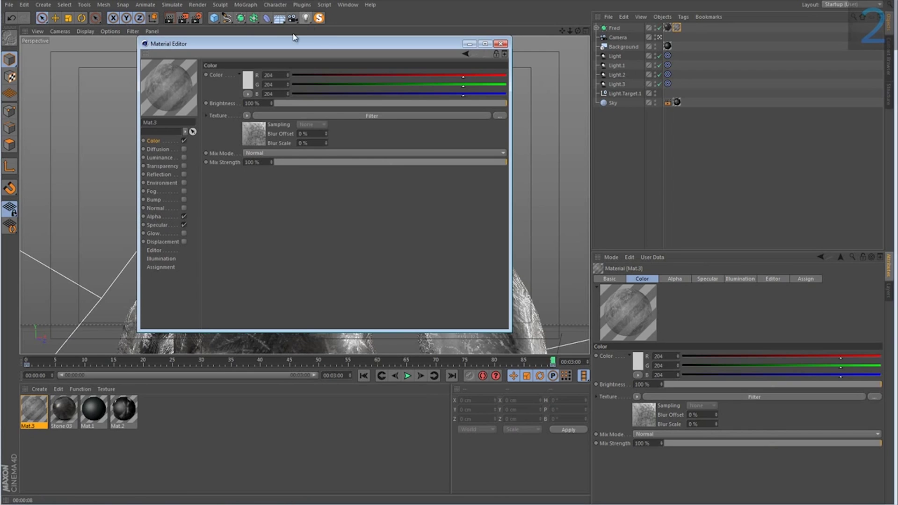
drag(283, 49, 250, 292)
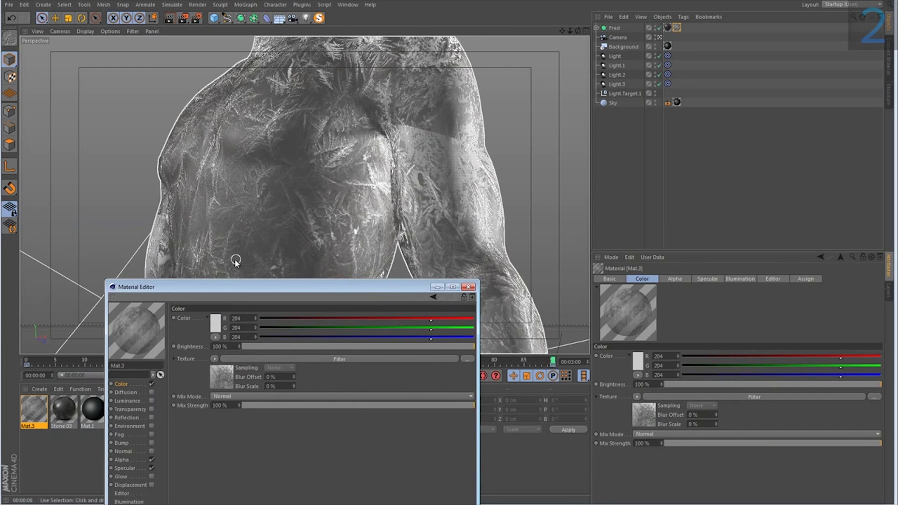
- Enable Mat.3's Normal channel and load a Normalizer shader from Effects as its texture
drag(247, 289, 473, 81)
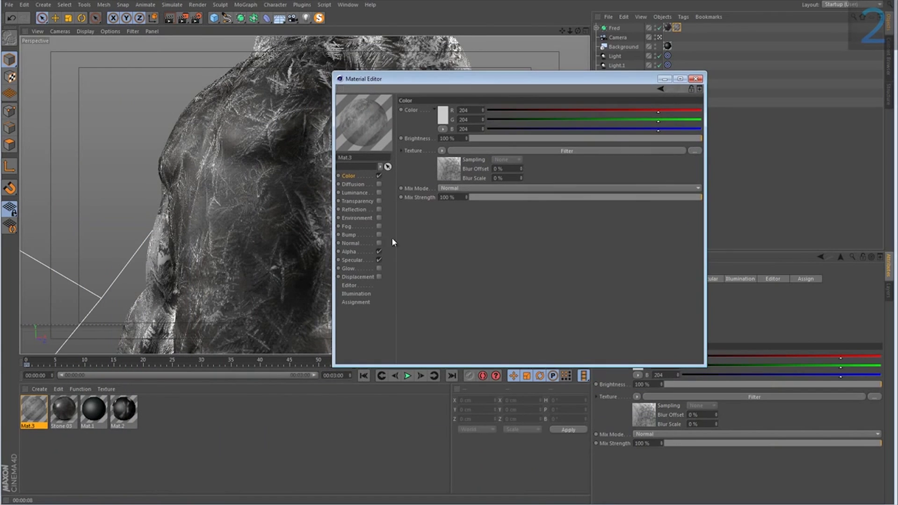
click(360, 244)
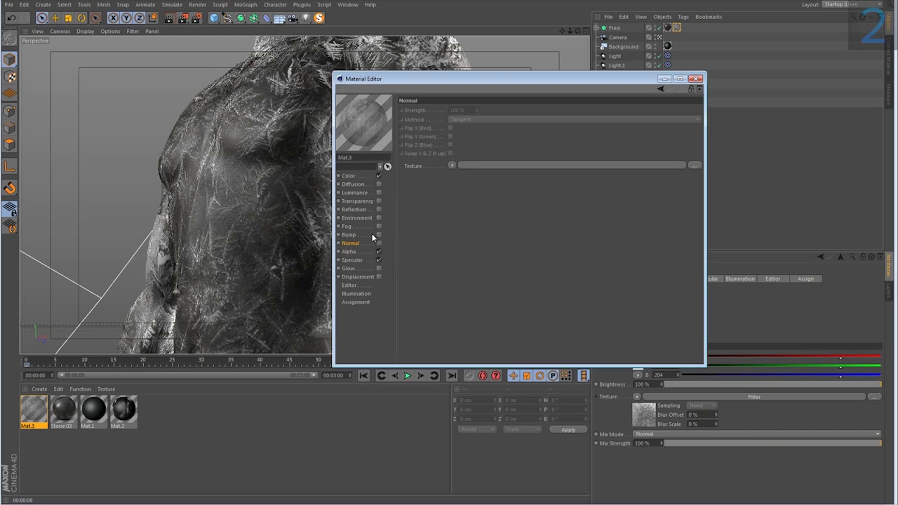
click(379, 244)
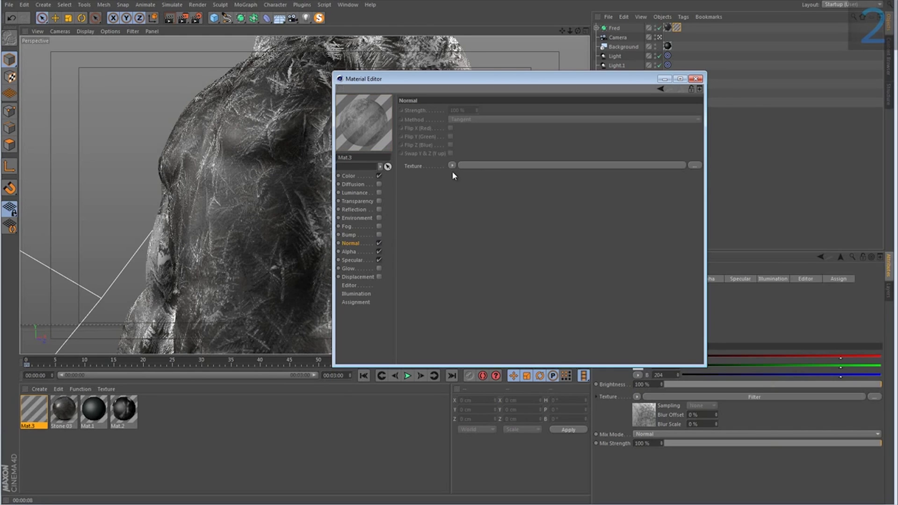
click(452, 166)
mouse_move(477, 350)
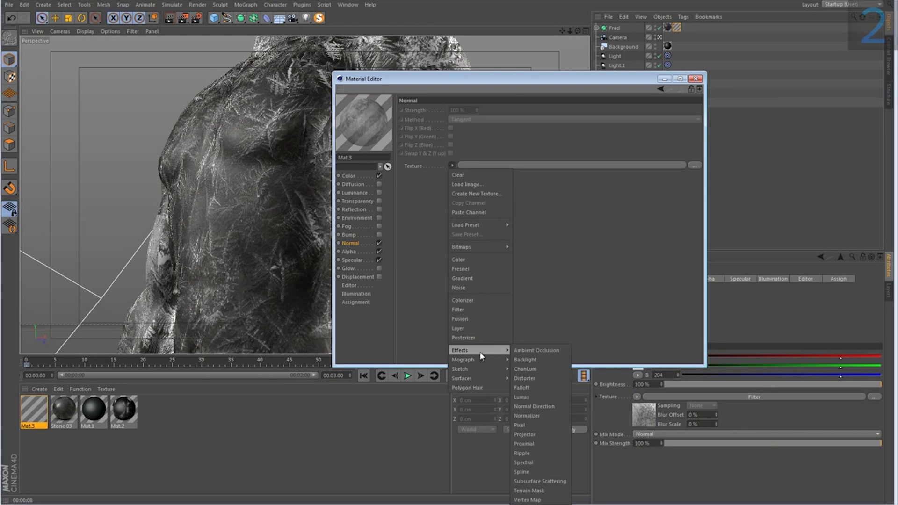
click(526, 416)
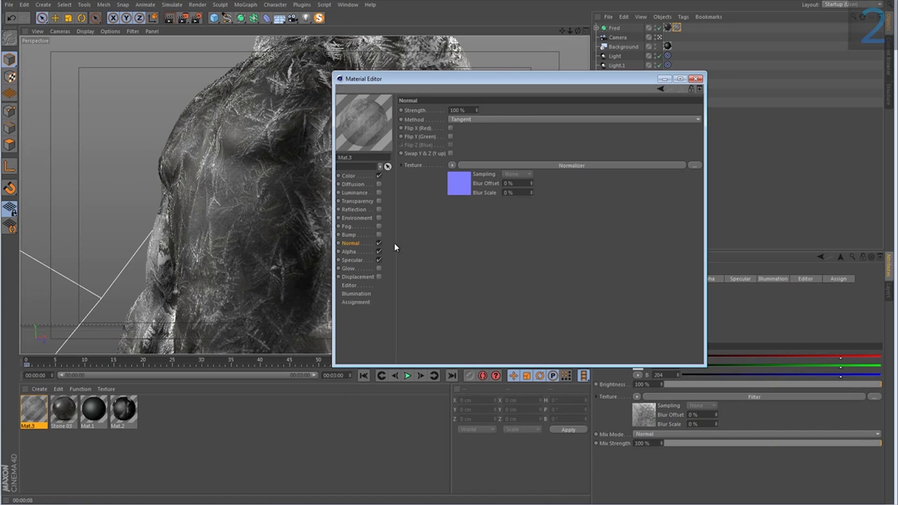
- Check the Bump channel and keep it switched off, back in Normal settings
click(349, 235)
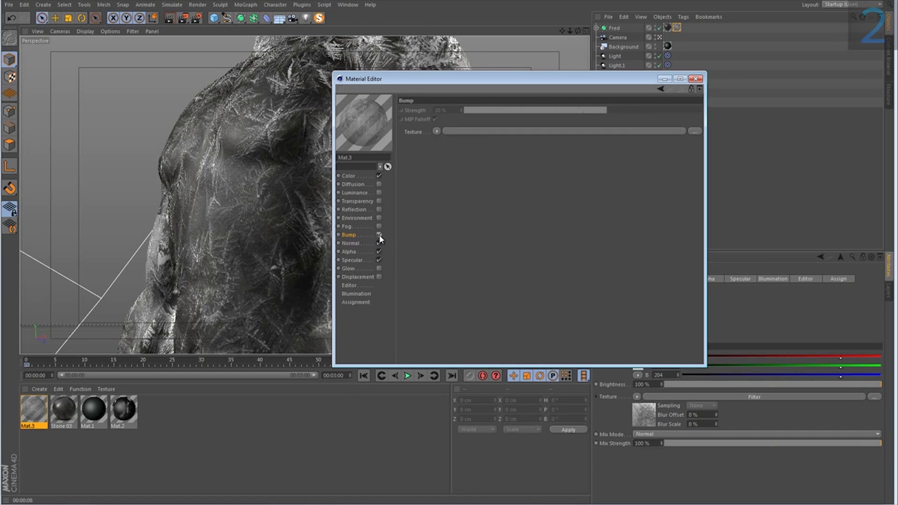
click(358, 243)
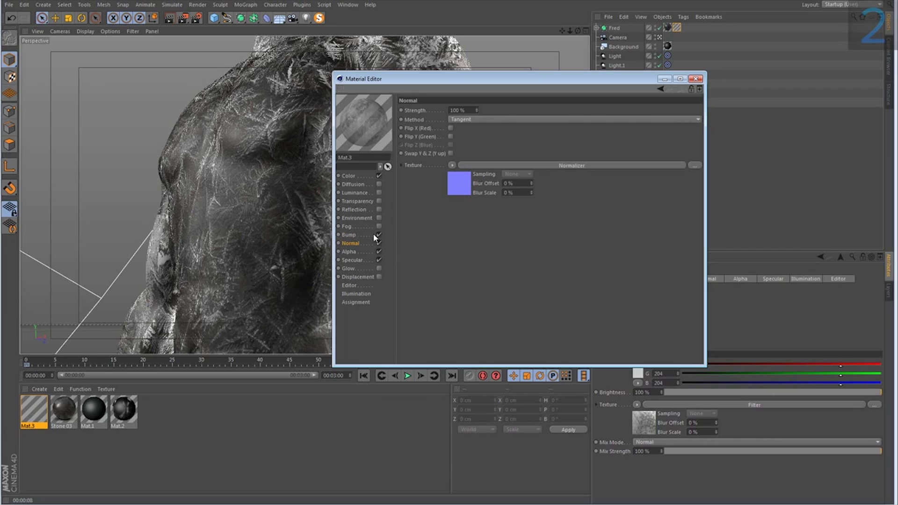
click(379, 235)
- Paste the frost Filter texture into the Normalizer and set its Strength to 100%
click(450, 193)
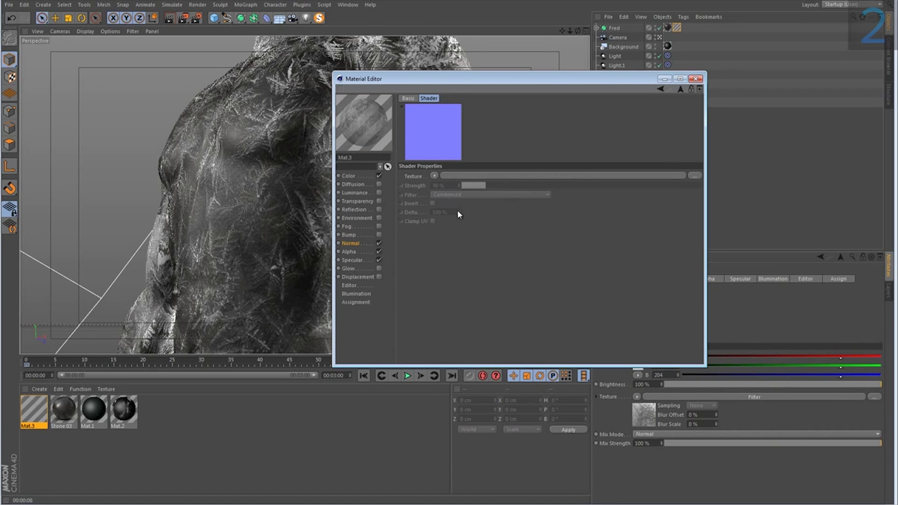
click(435, 176)
click(450, 217)
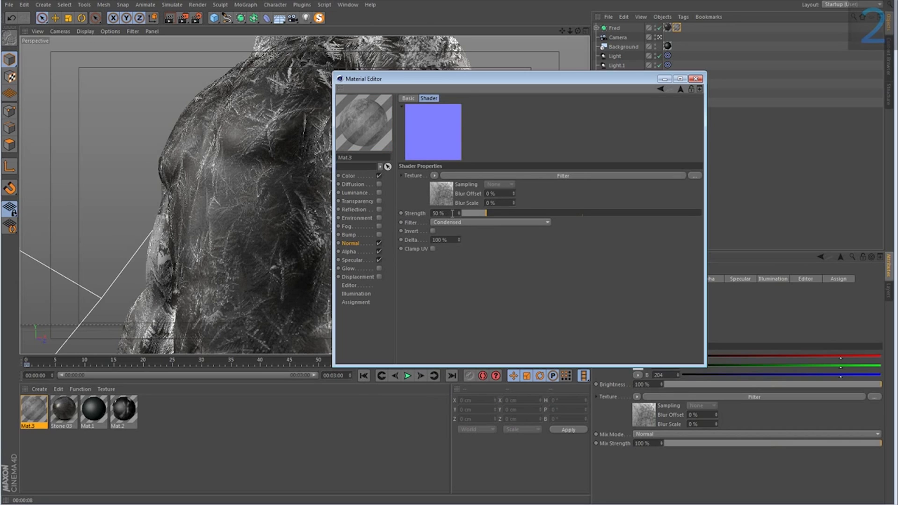
double_click(452, 214)
key(Return)
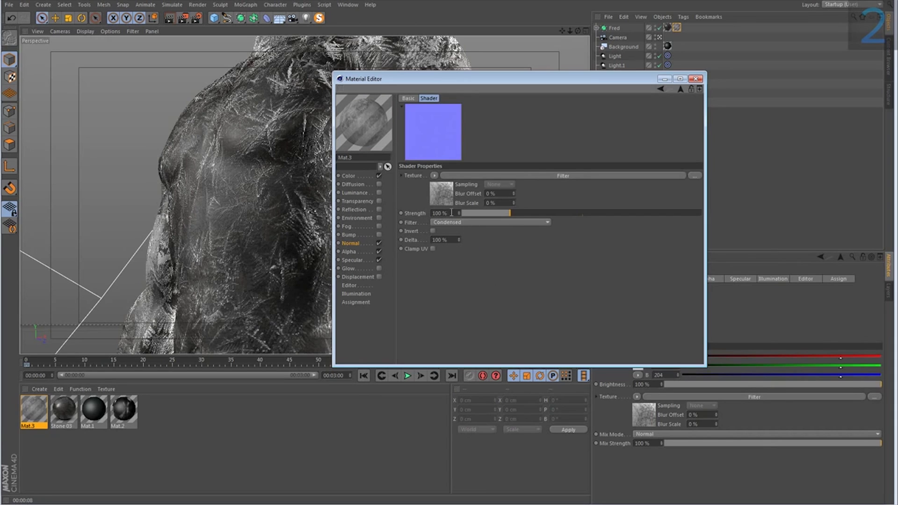
double_click(449, 213)
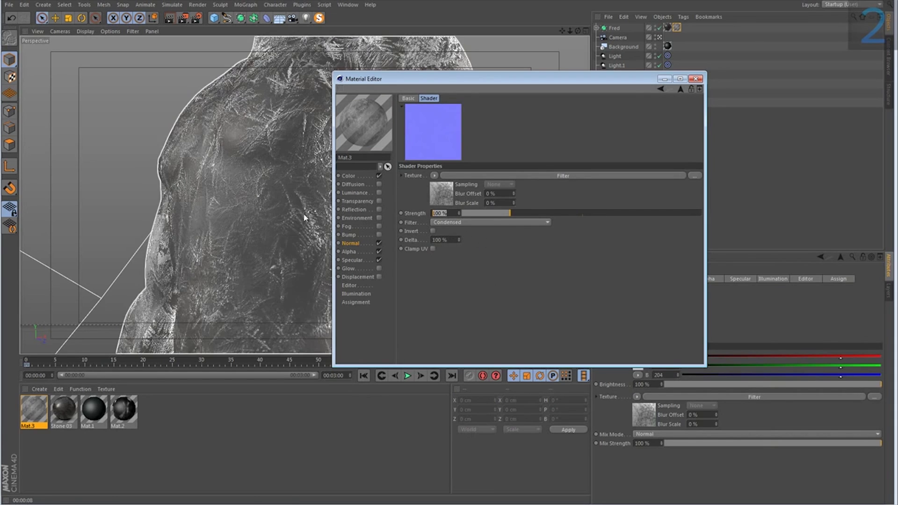
- Close the Material Editor, test-render Fred's frosted torso, then clear the render
click(696, 80)
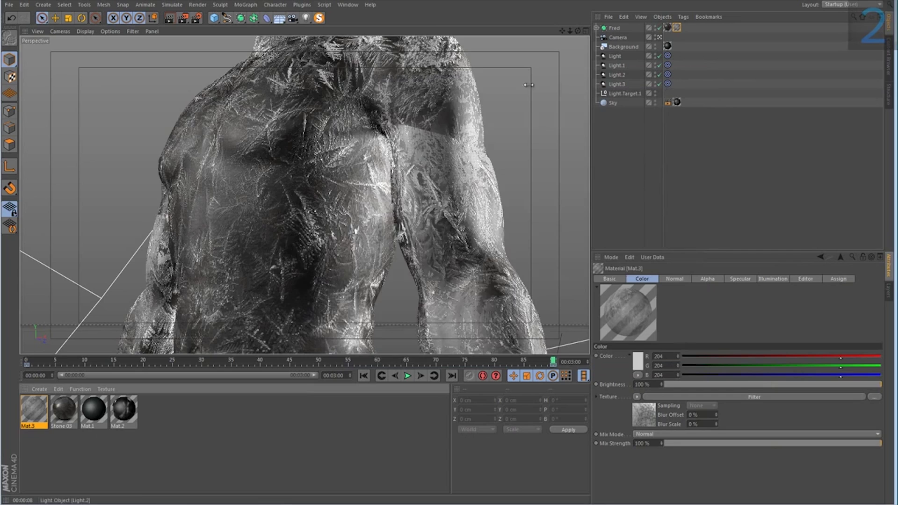
click(169, 18)
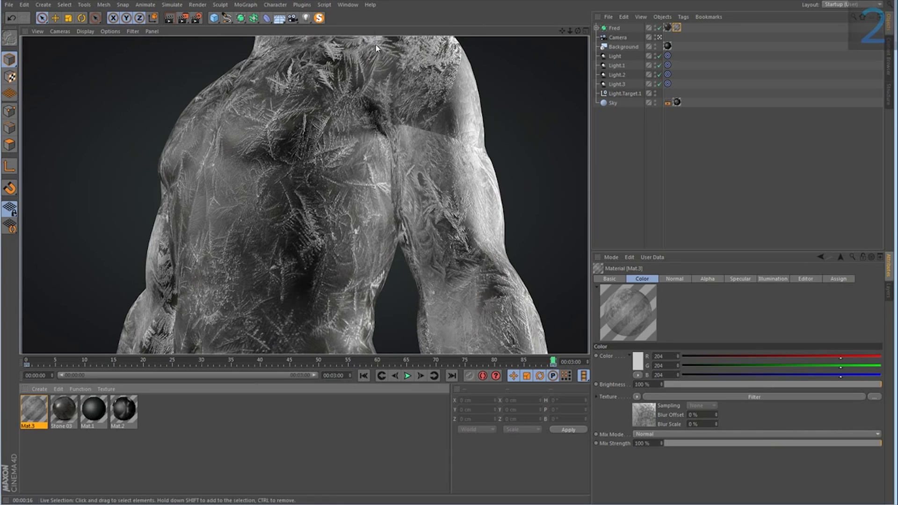
click(485, 50)
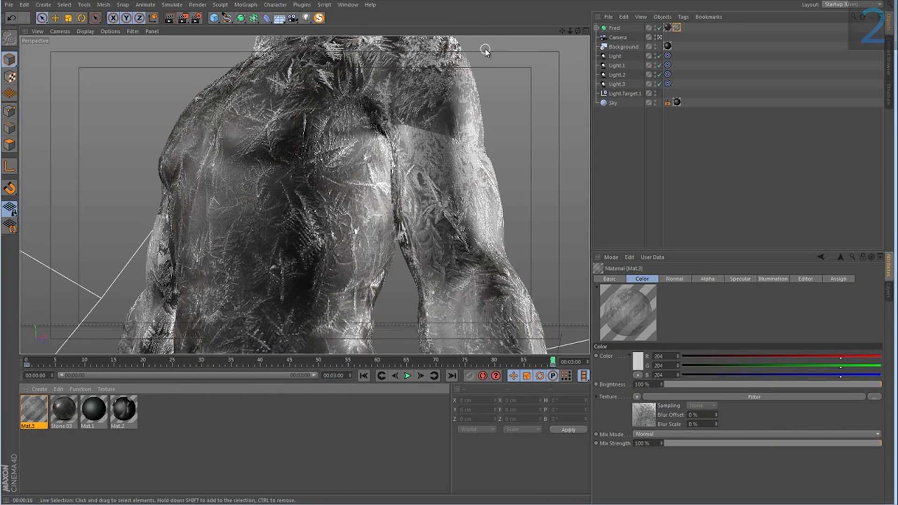